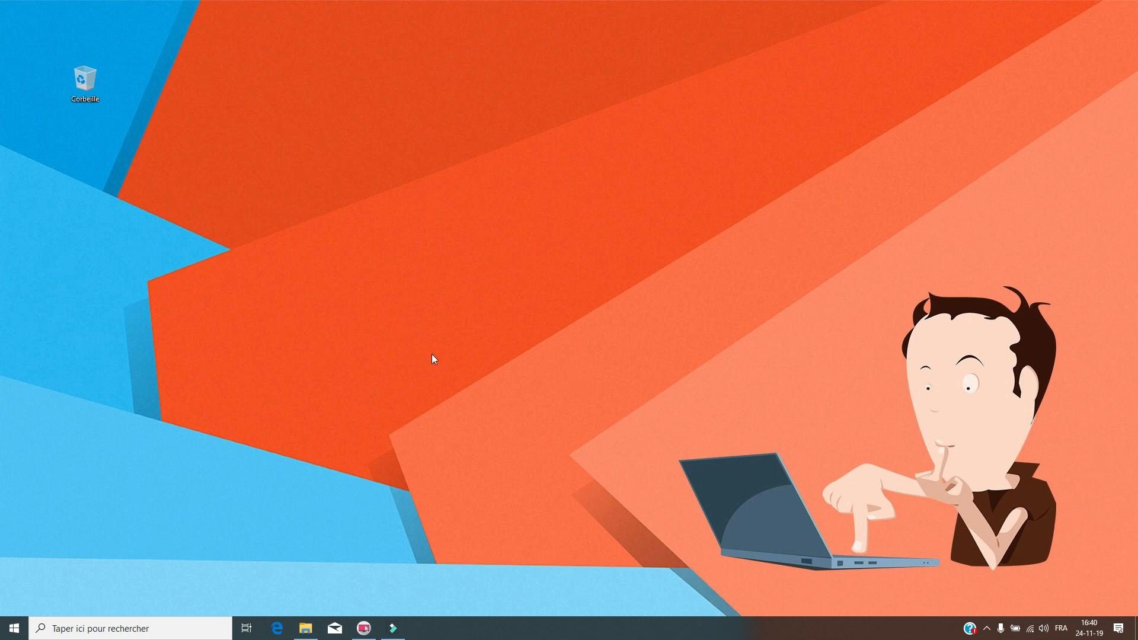
- Open Settings › Comptes › Famille et autres utilisateurs and shift the window slightly right
click(14, 628)
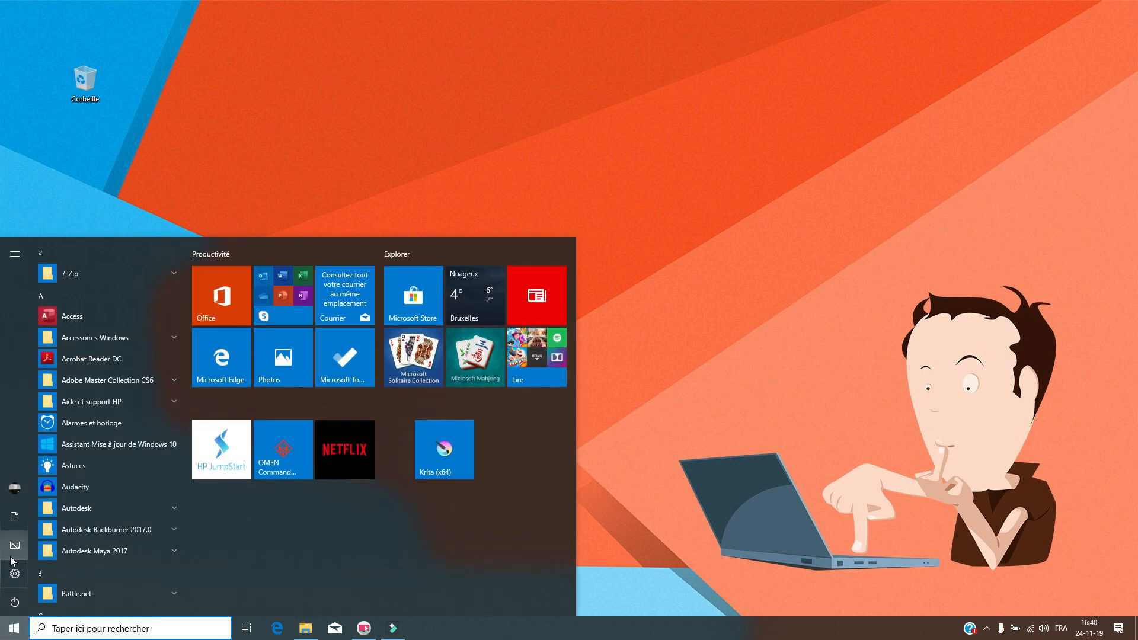
click(14, 575)
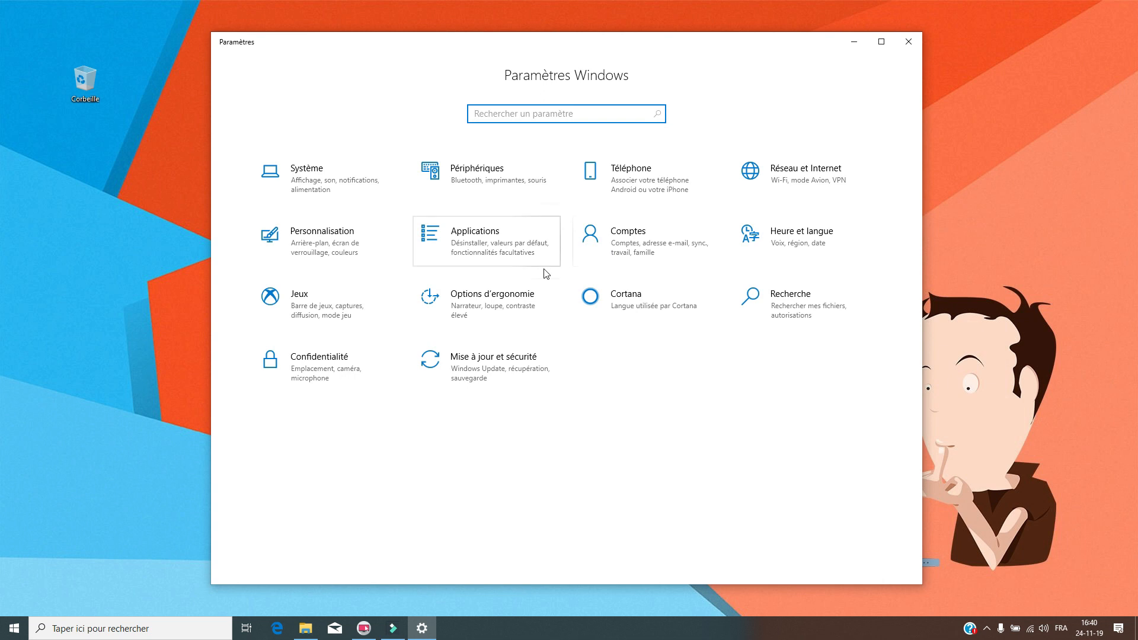
click(654, 243)
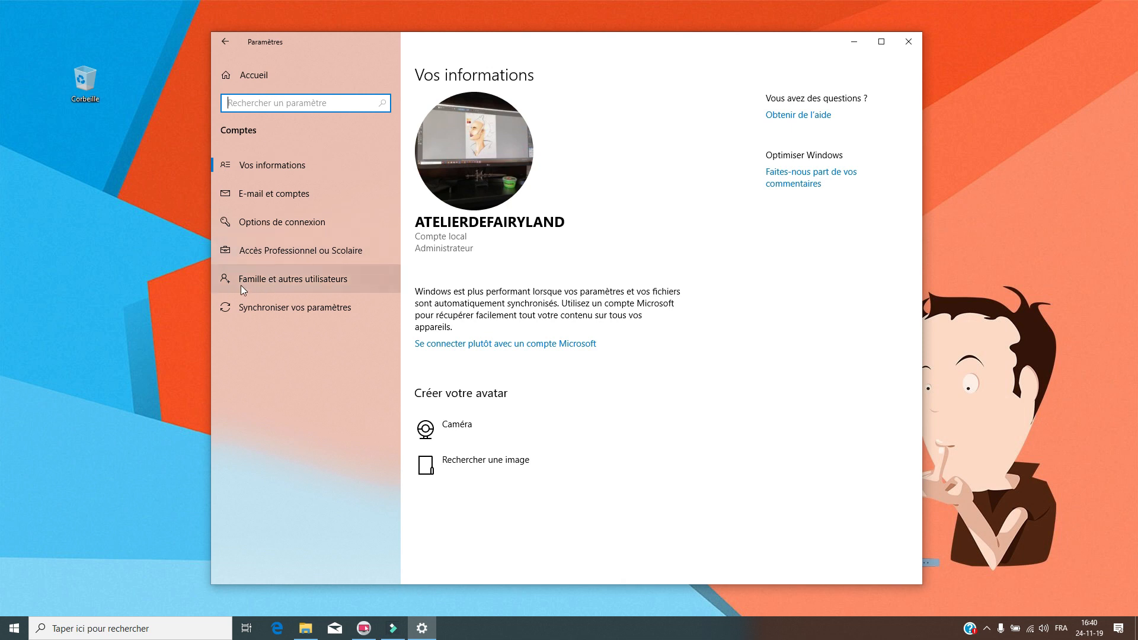
click(325, 282)
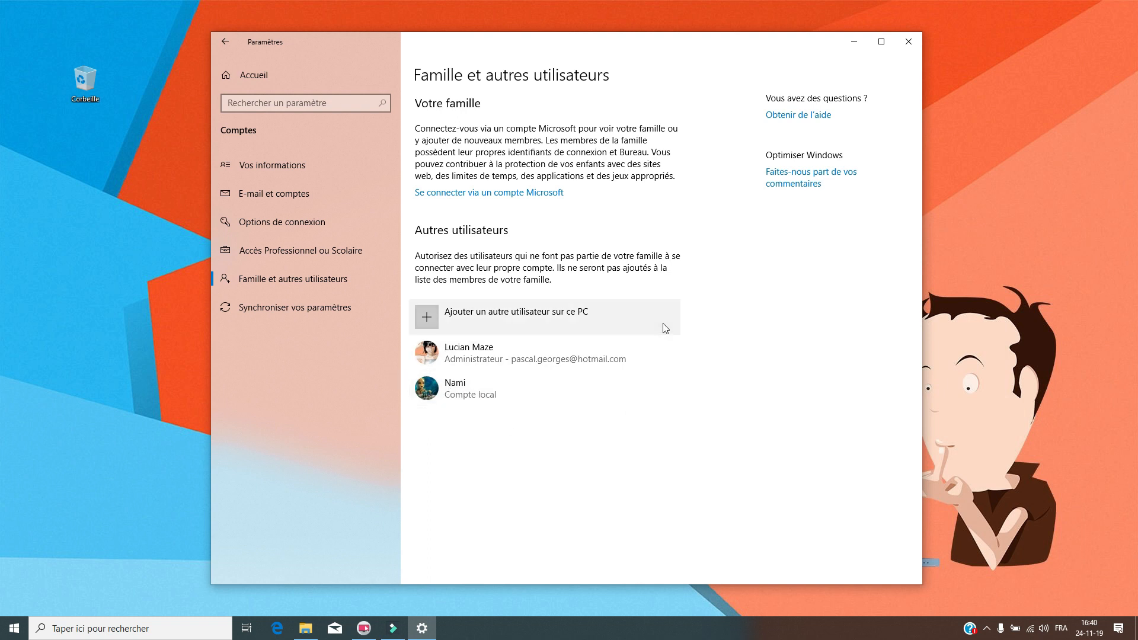
click(654, 41)
drag(654, 40, 696, 49)
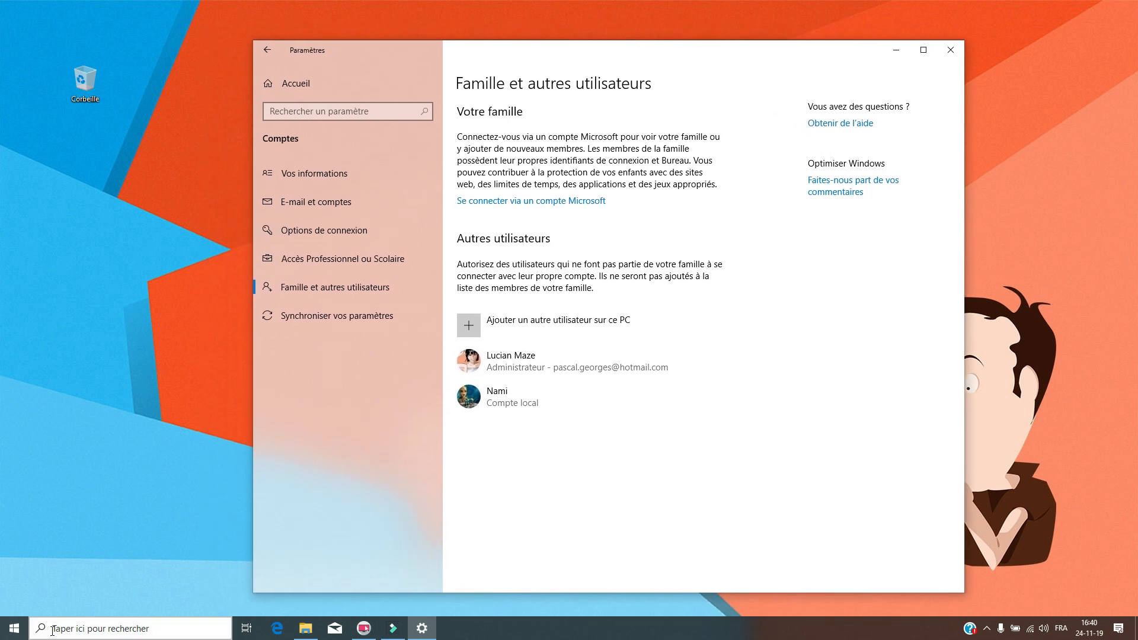
click(16, 630)
- Minimize Settings and check the user list in the Start menu's account flyout several times
click(896, 49)
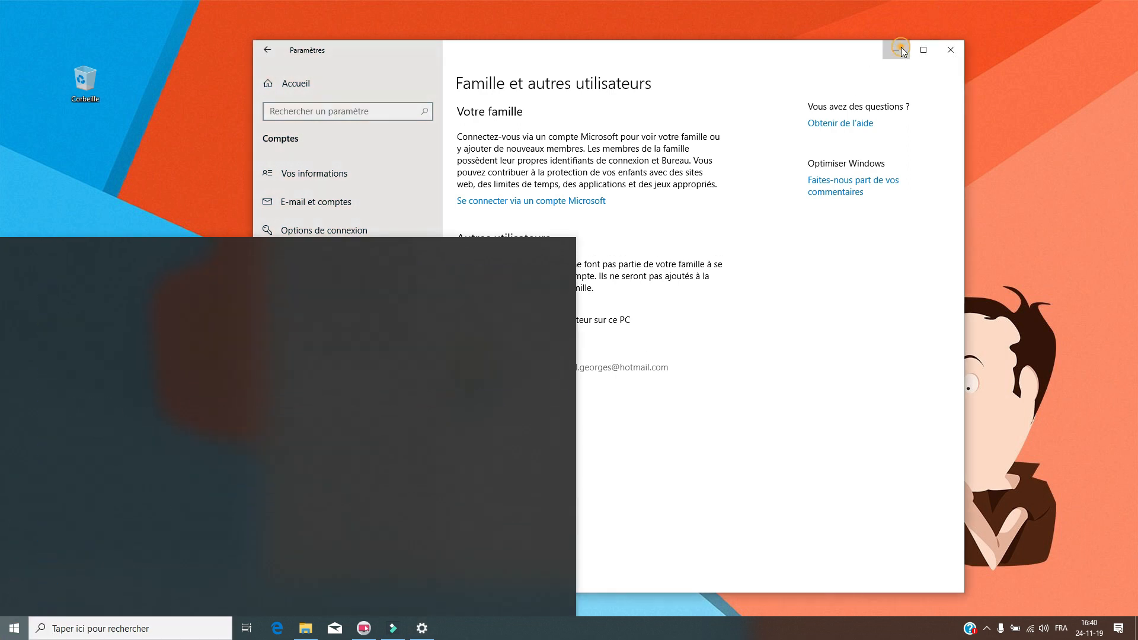
click(9, 626)
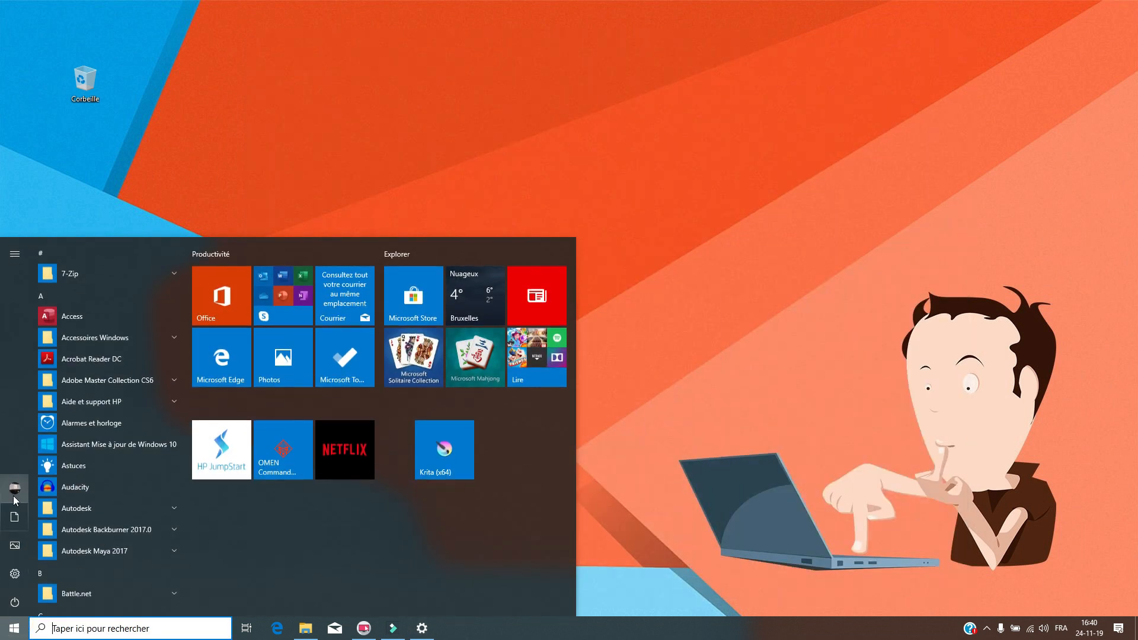
click(13, 488)
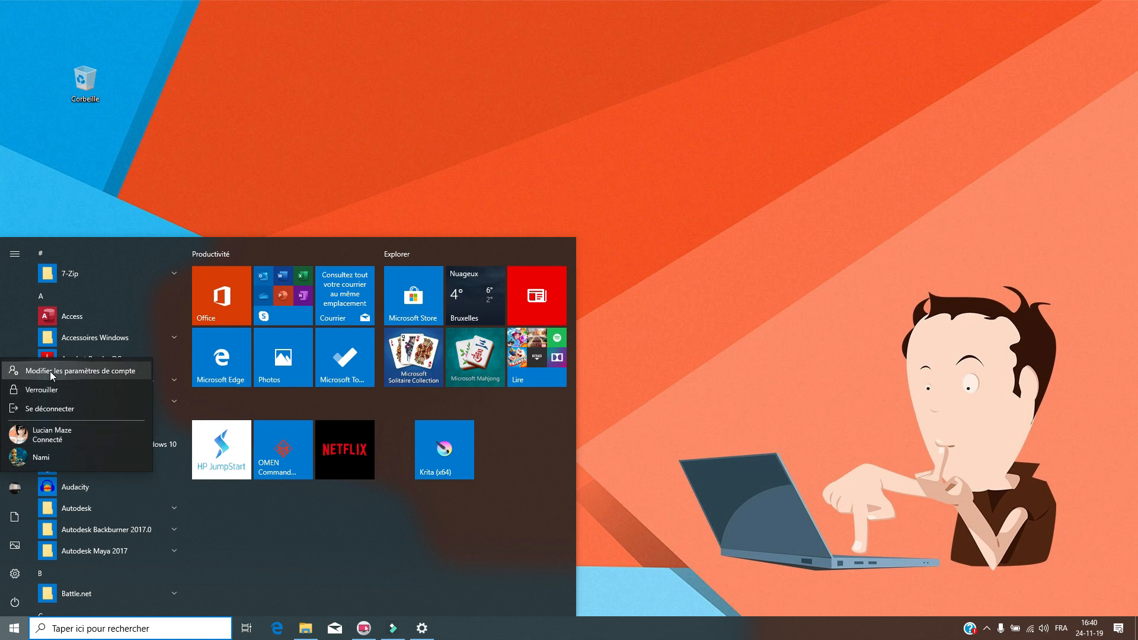
click(17, 333)
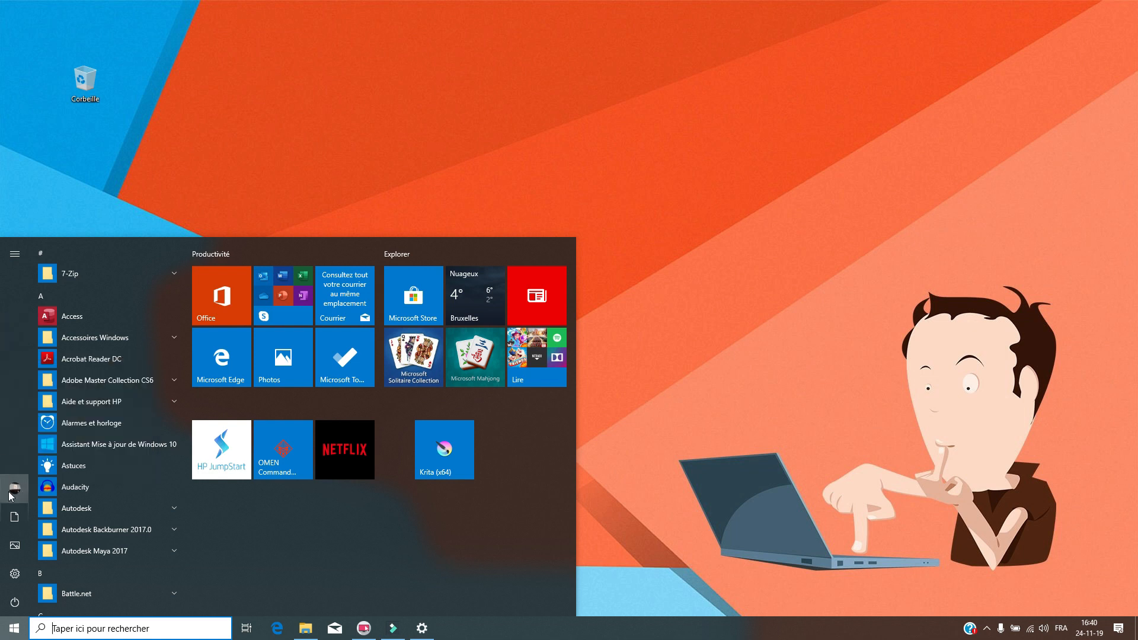
click(13, 491)
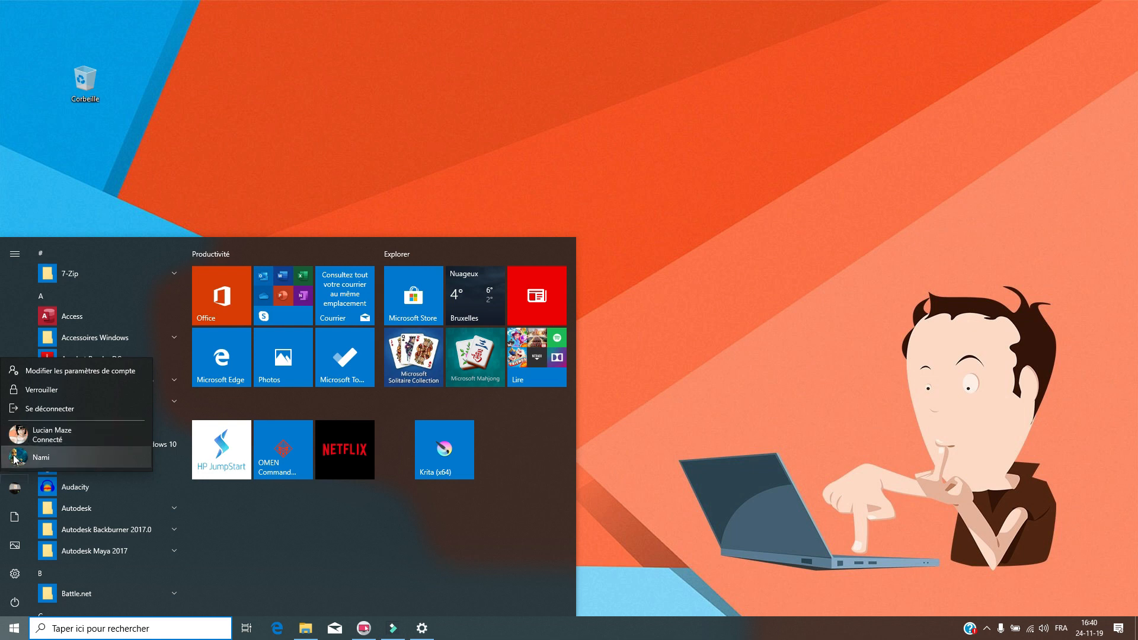
click(20, 325)
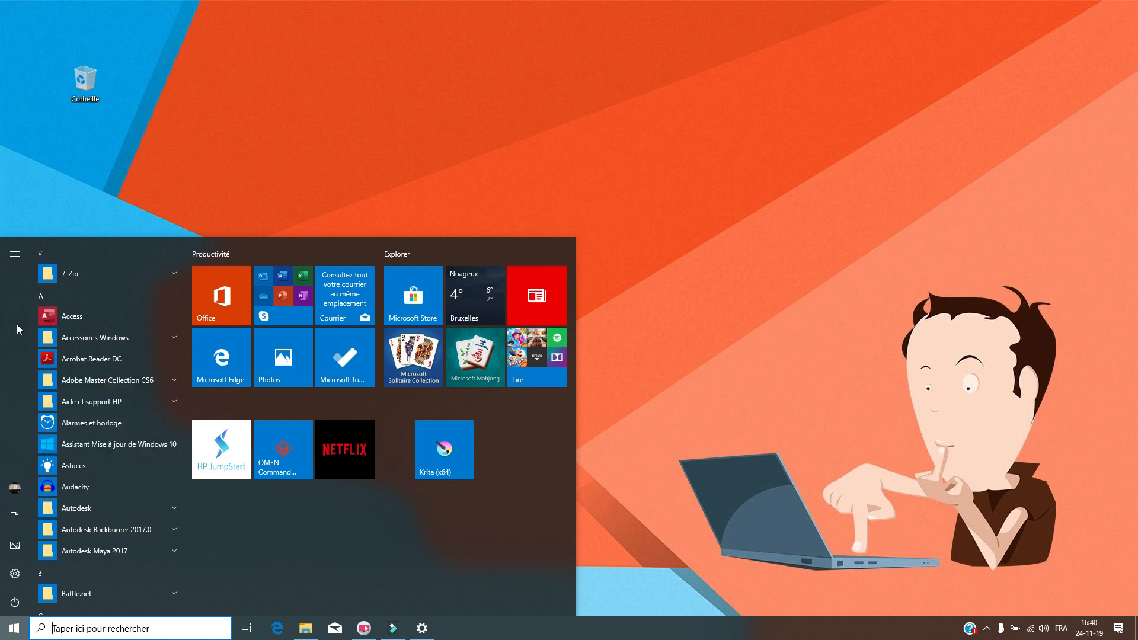
click(15, 491)
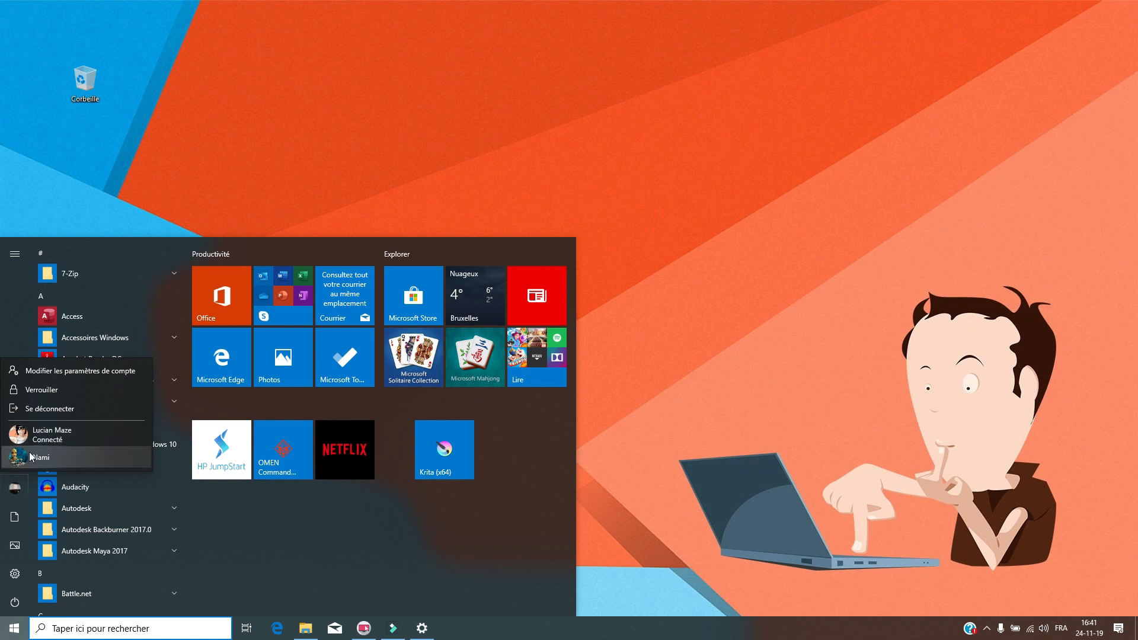
click(9, 317)
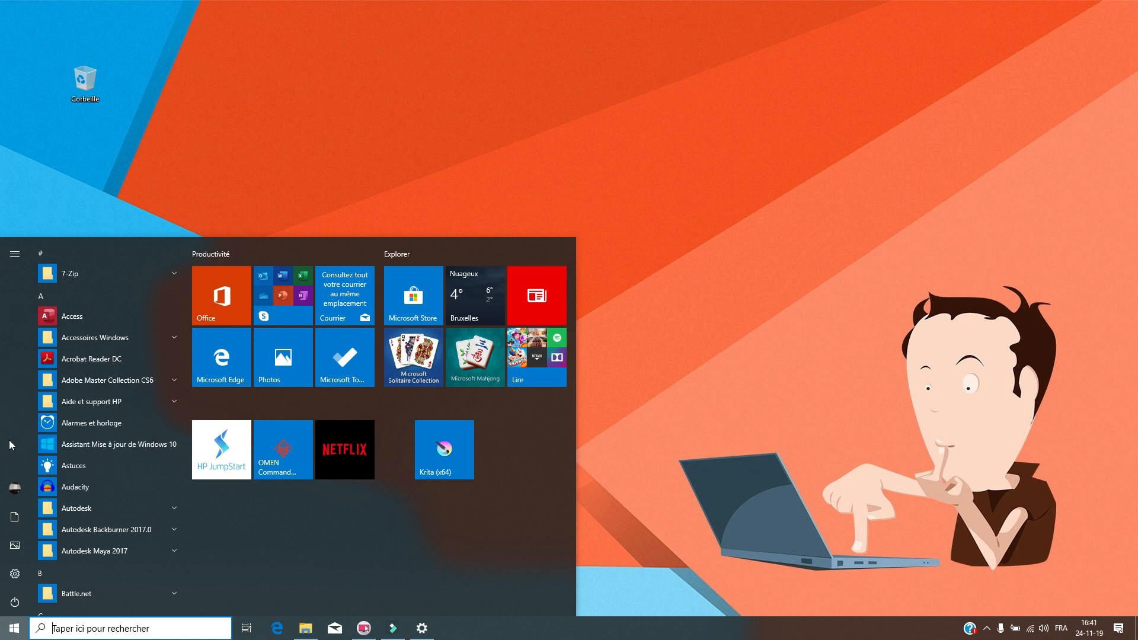
click(16, 489)
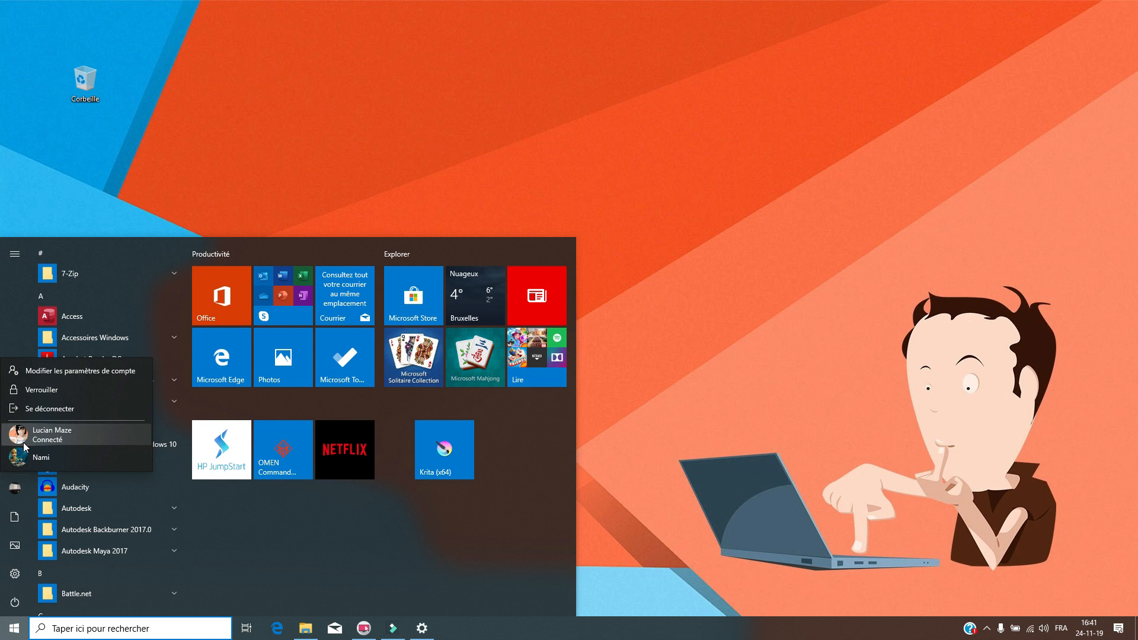
click(17, 306)
click(17, 482)
click(17, 330)
- Restore the minimized Settings window, then close it and reopen the Start menu
click(697, 308)
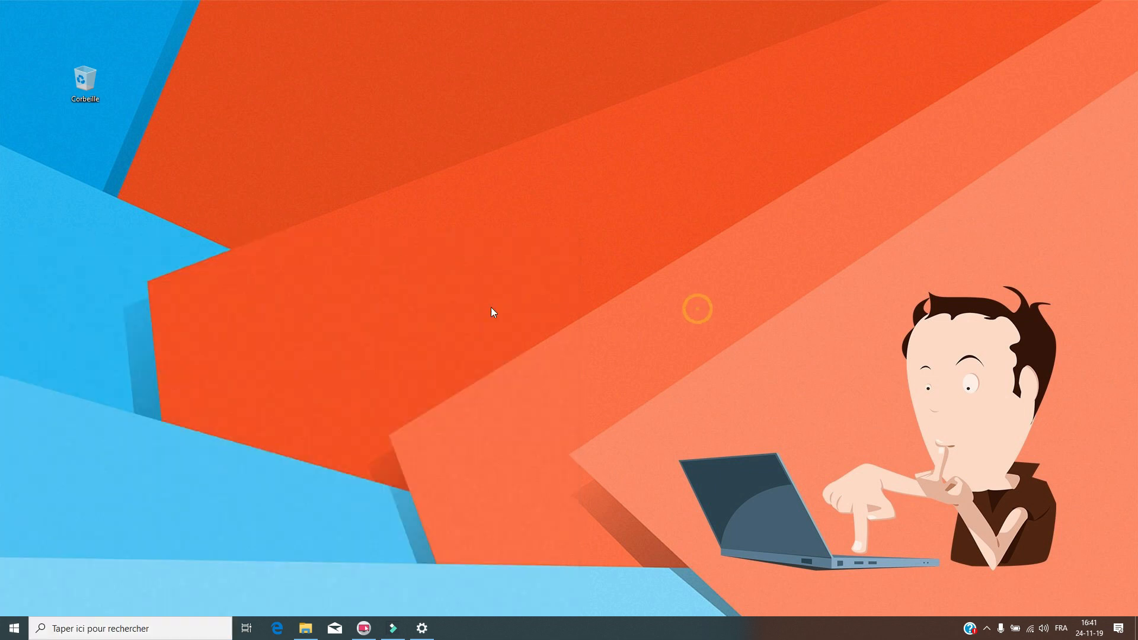
click(422, 629)
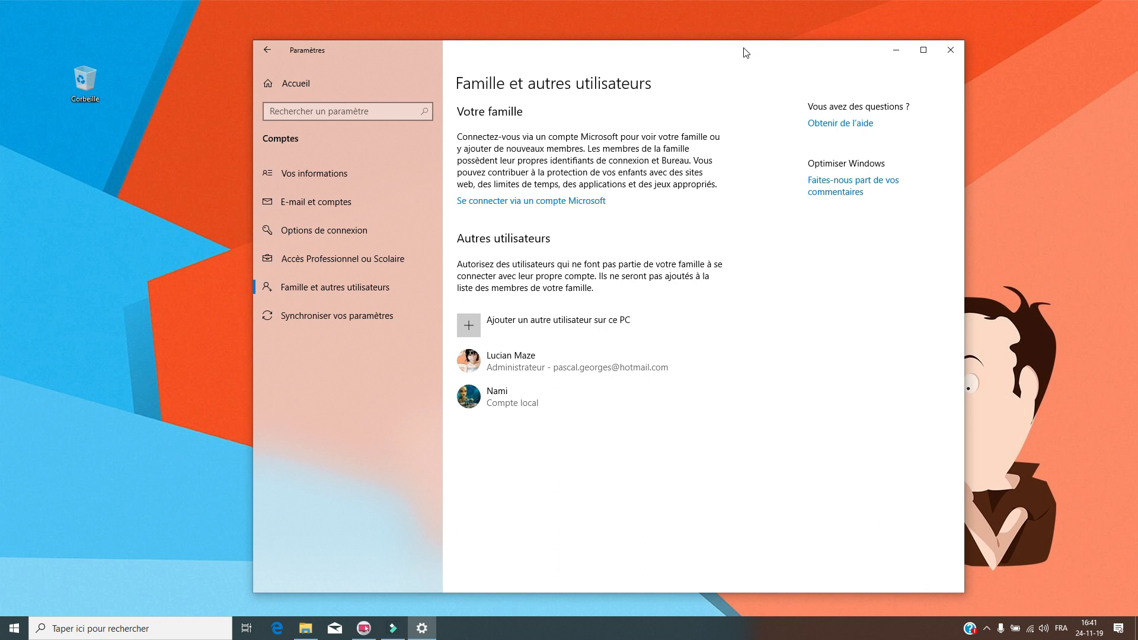
click(893, 51)
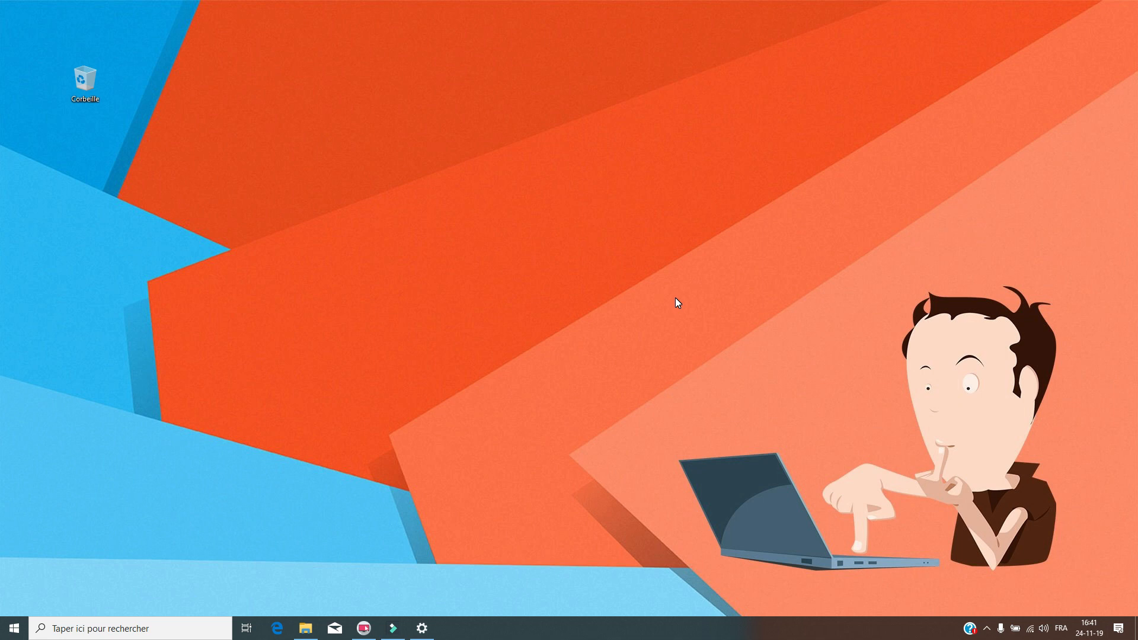
click(422, 628)
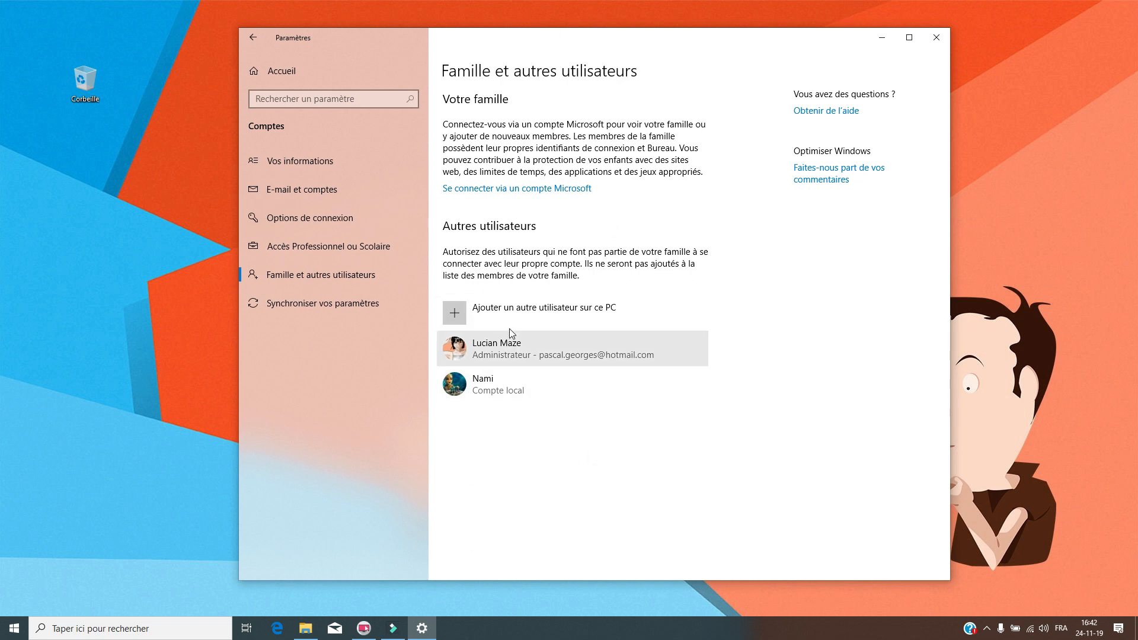
click(731, 51)
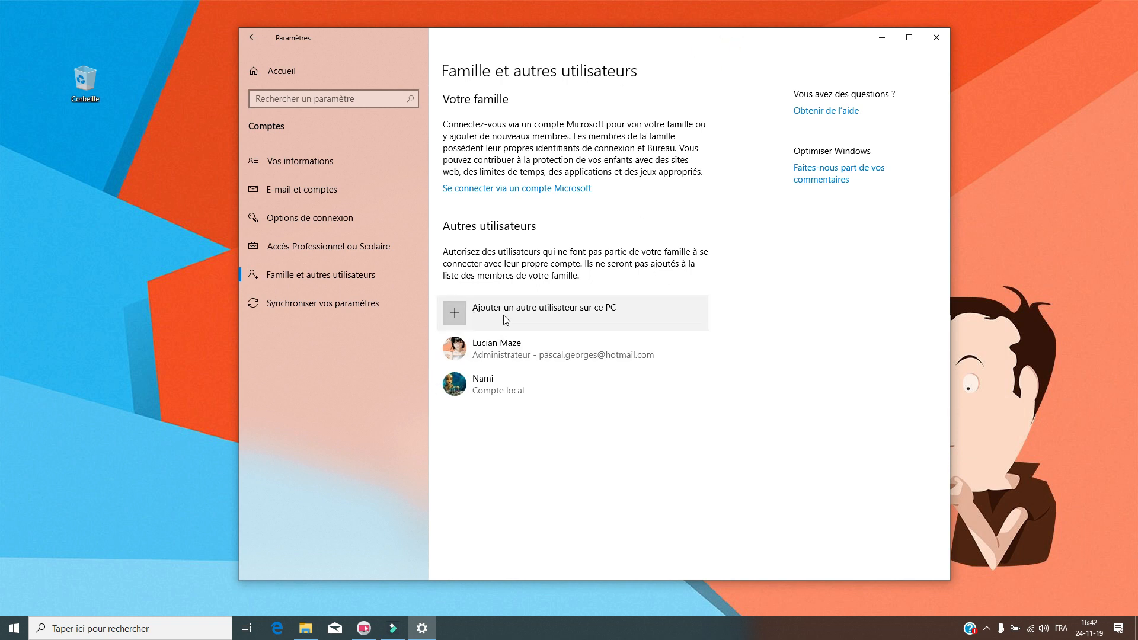
click(936, 38)
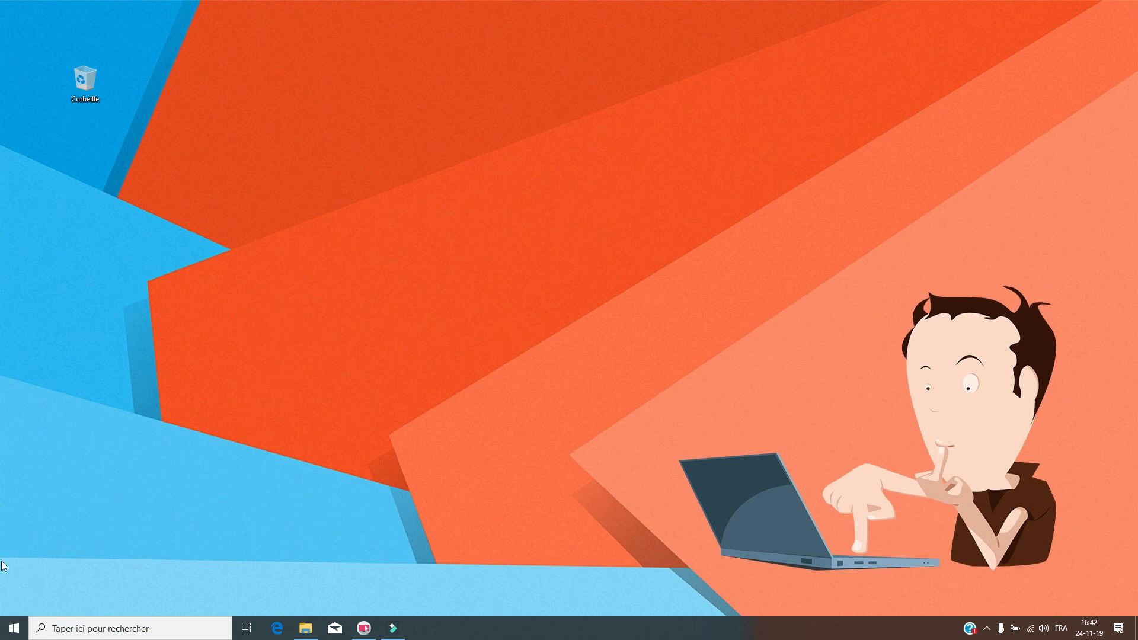
click(14, 628)
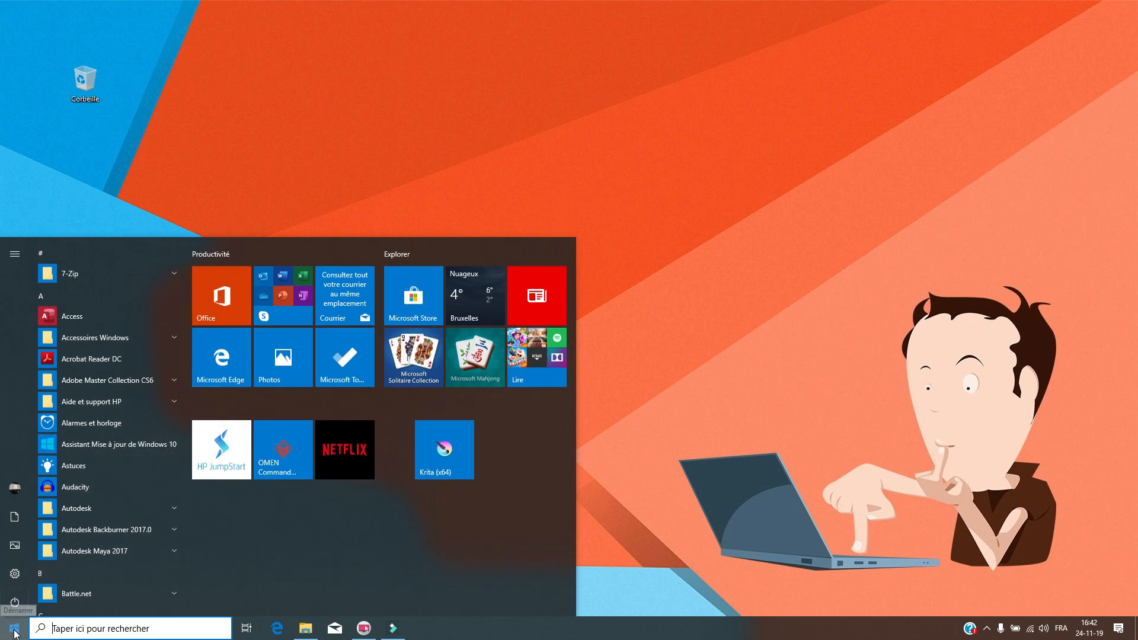
- Open Settings › Comptes, review Vos informations' Administrator status, then go to Famille et autres utilisateurs
click(17, 574)
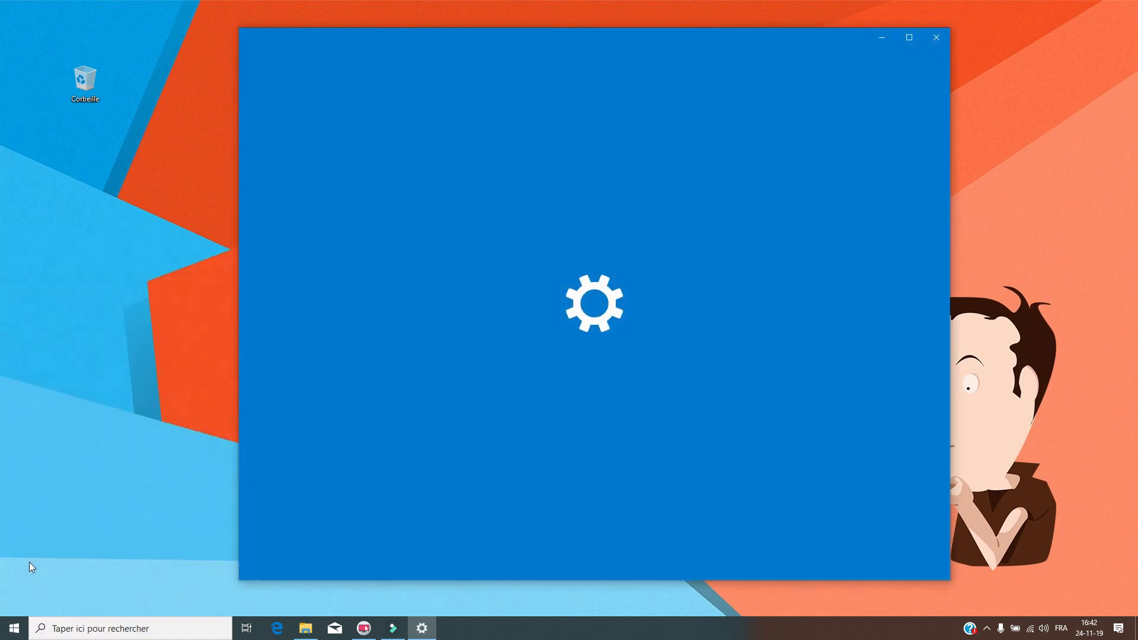
click(686, 235)
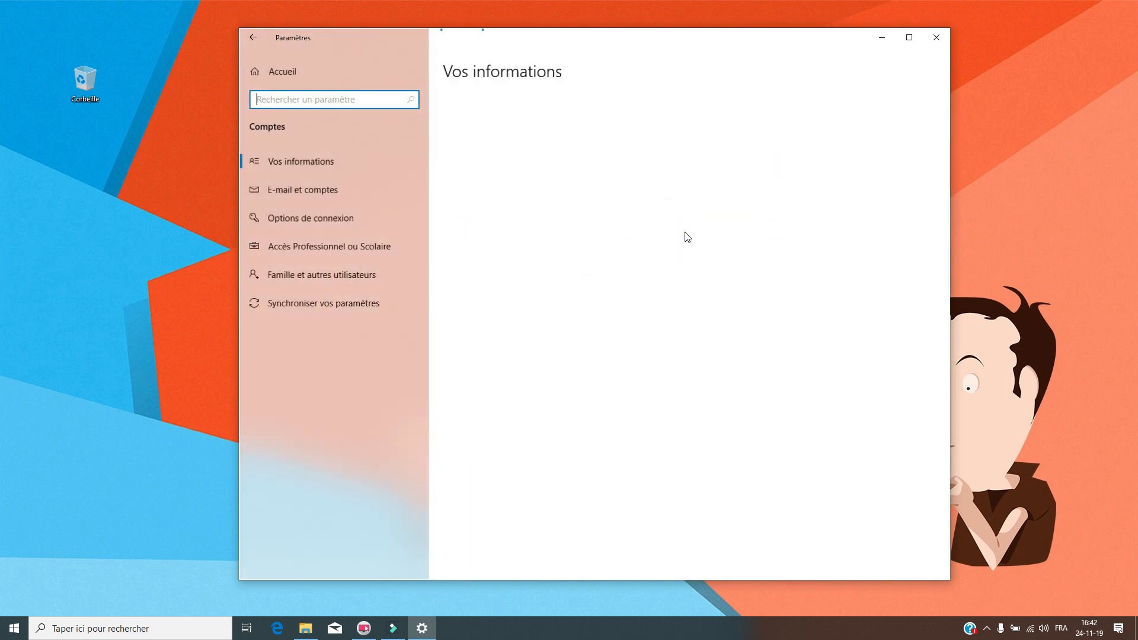
drag(702, 36, 746, 30)
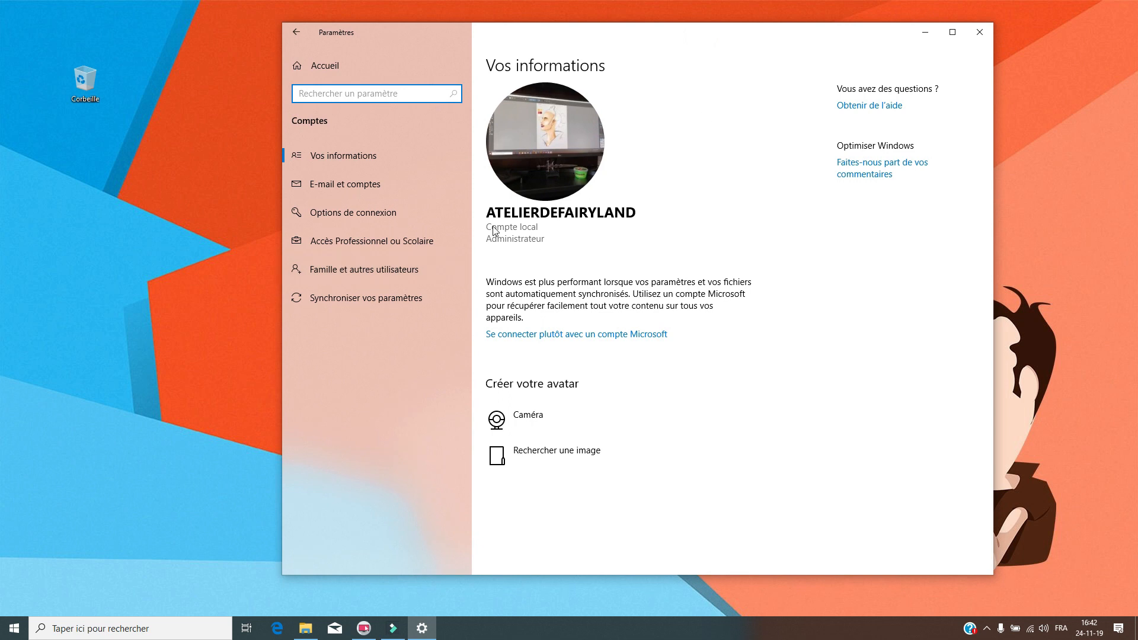
drag(488, 212, 621, 212)
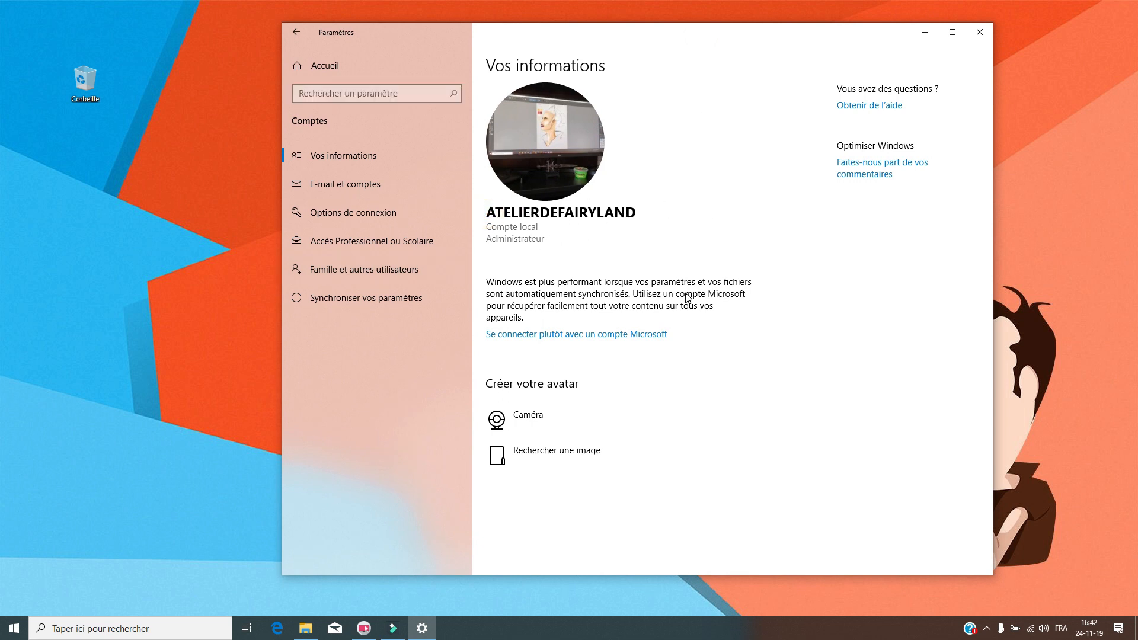
mouse_move(551, 238)
mouse_down()
mouse_move(487, 238)
mouse_move(591, 233)
mouse_up()
click(812, 224)
click(364, 265)
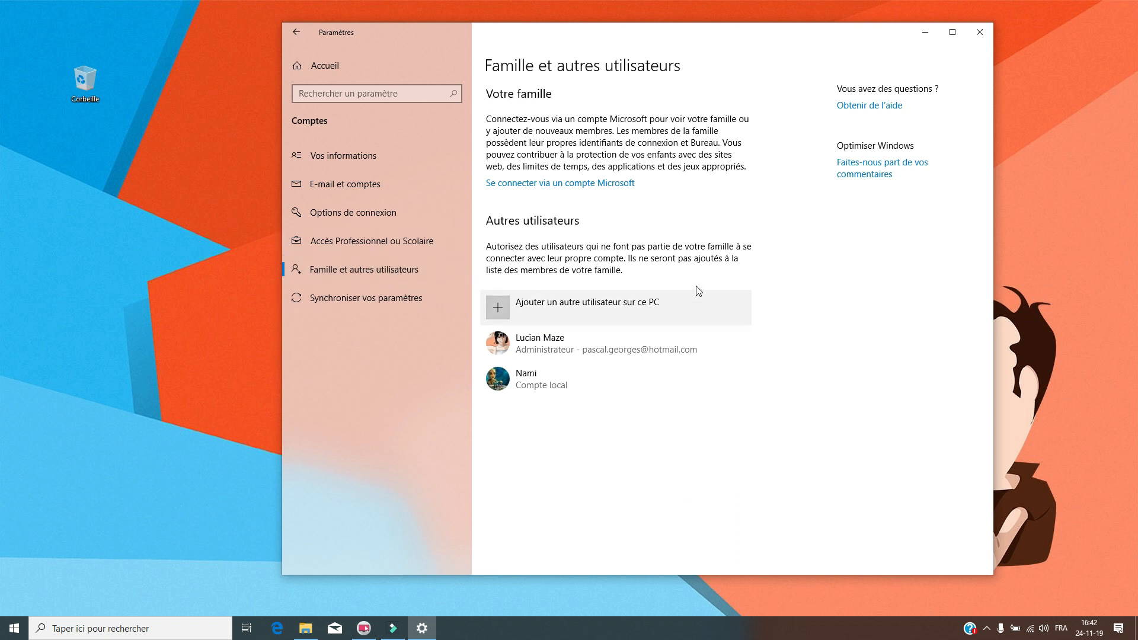
- Add another user, skipping sign-in details and choosing to add one without a Microsoft account
click(647, 303)
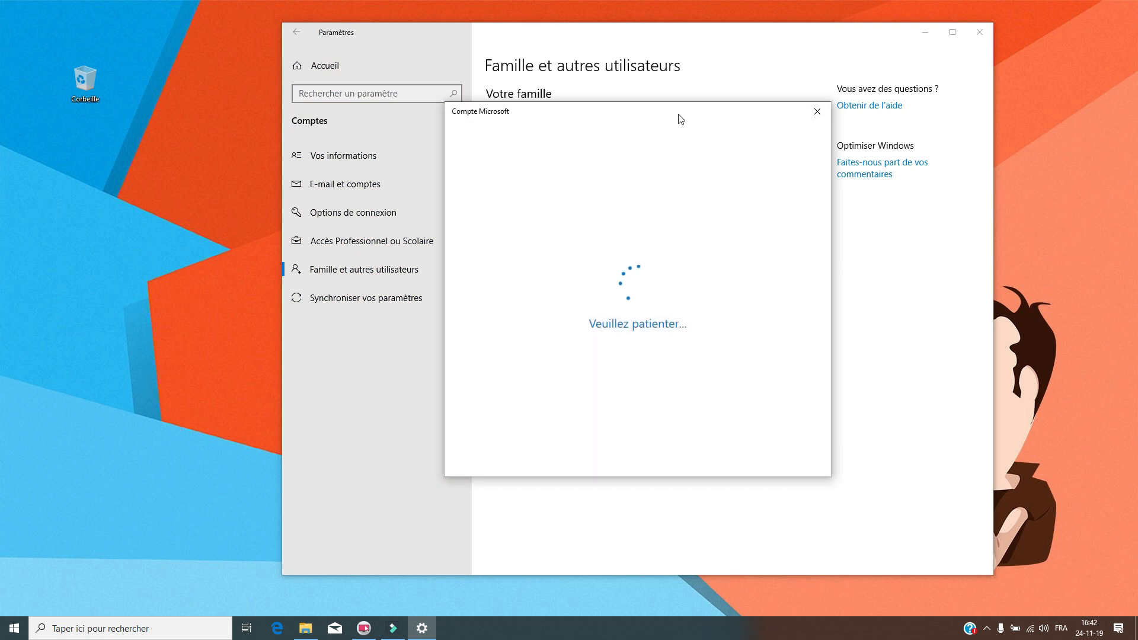
drag(673, 116, 673, 129)
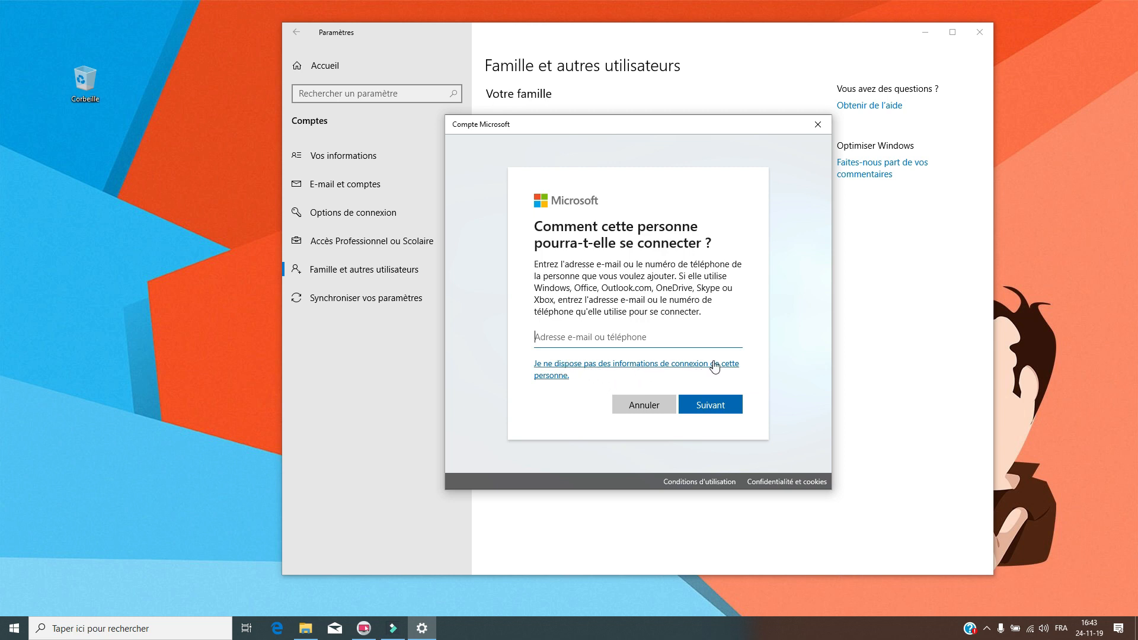
click(603, 373)
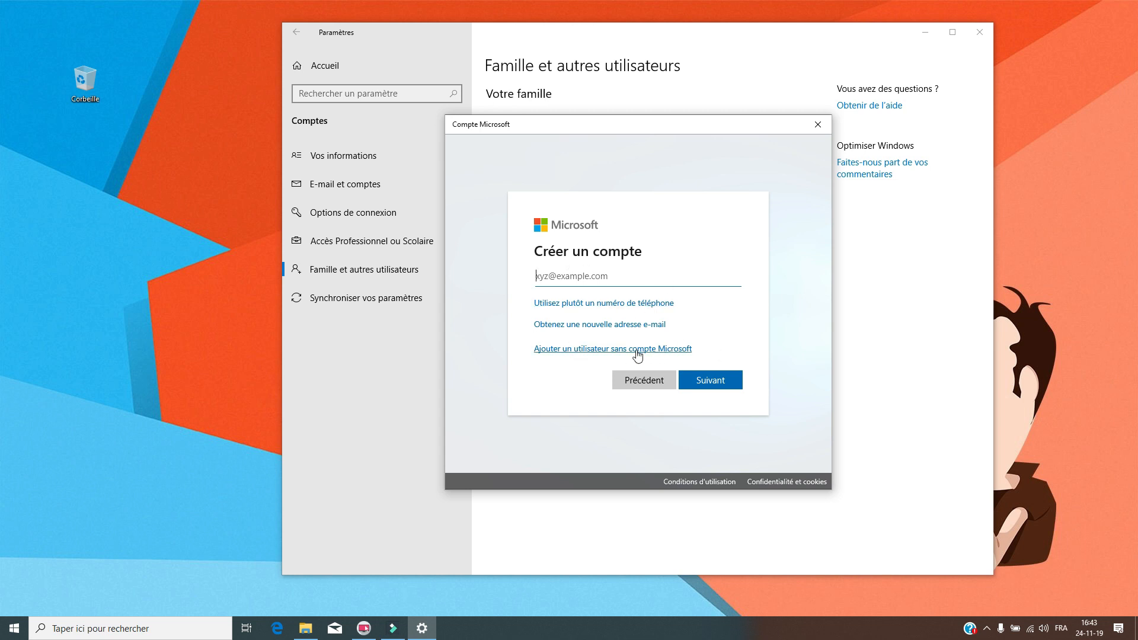
click(551, 348)
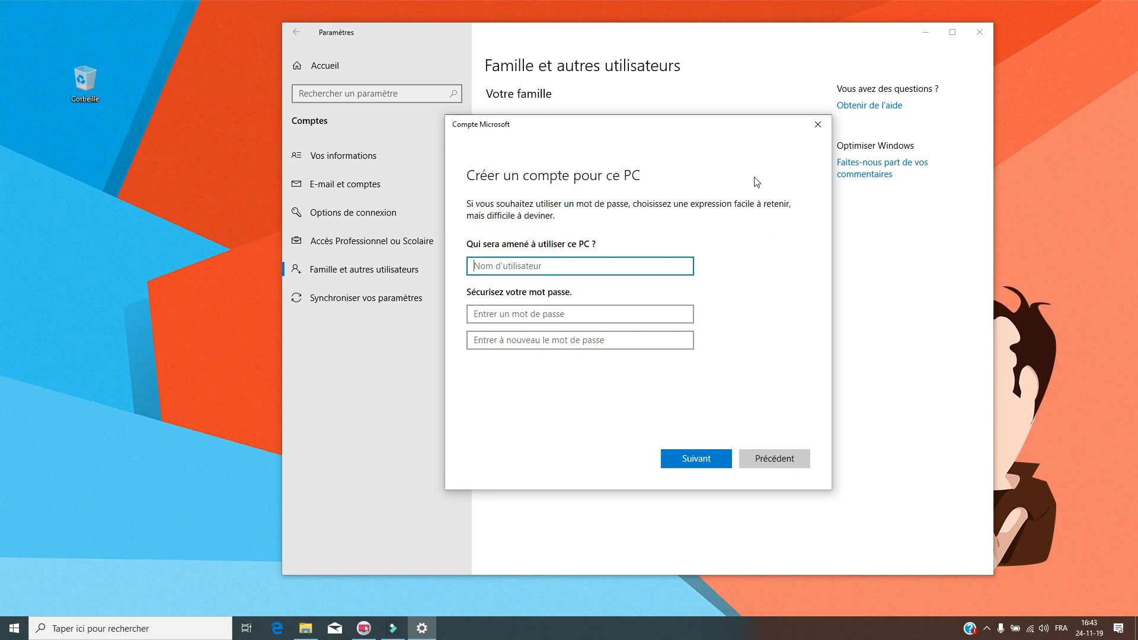
- Enter 'CompteTemporaire' as the new local user name, then bring up Windows search
drag(739, 123, 770, 137)
click(687, 273)
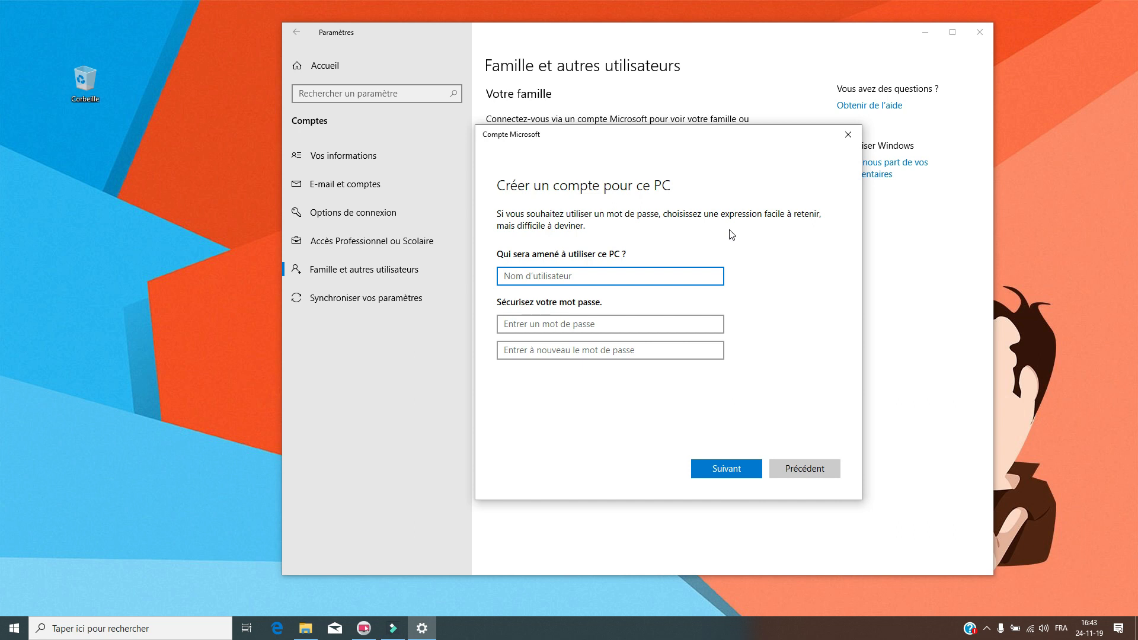
text(CompteTemporaire)
click(670, 330)
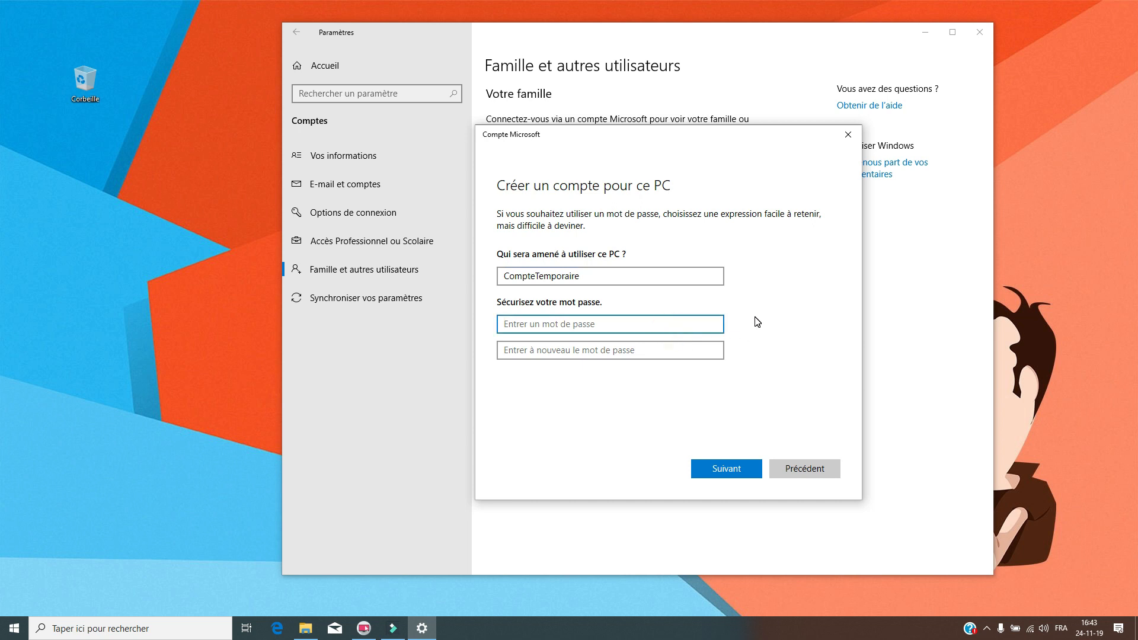
drag(673, 145, 768, 147)
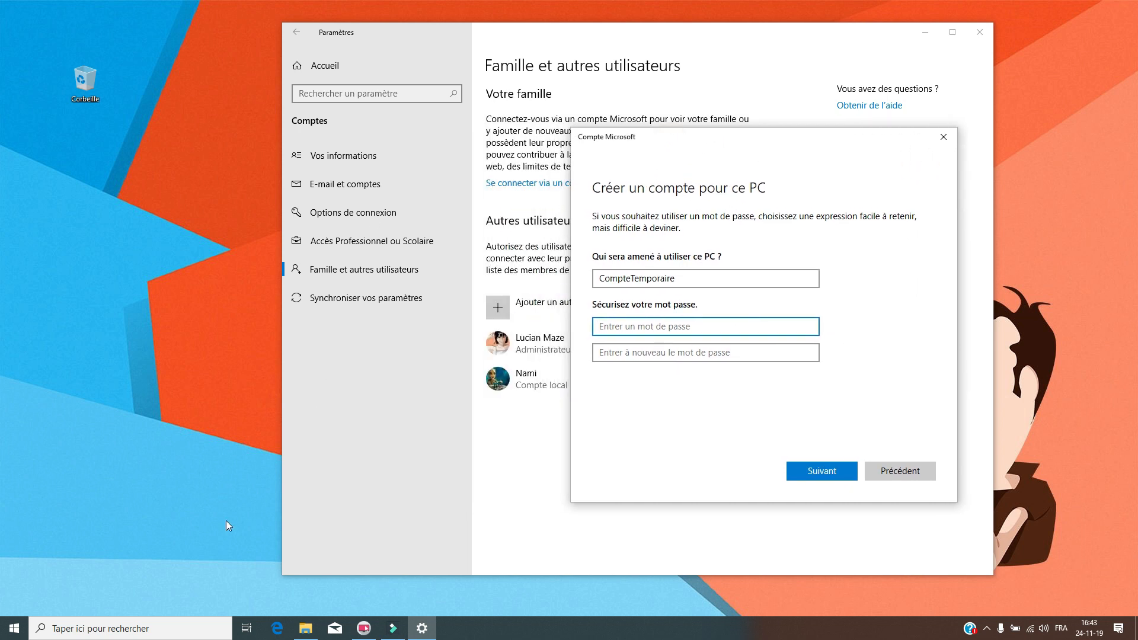
click(80, 618)
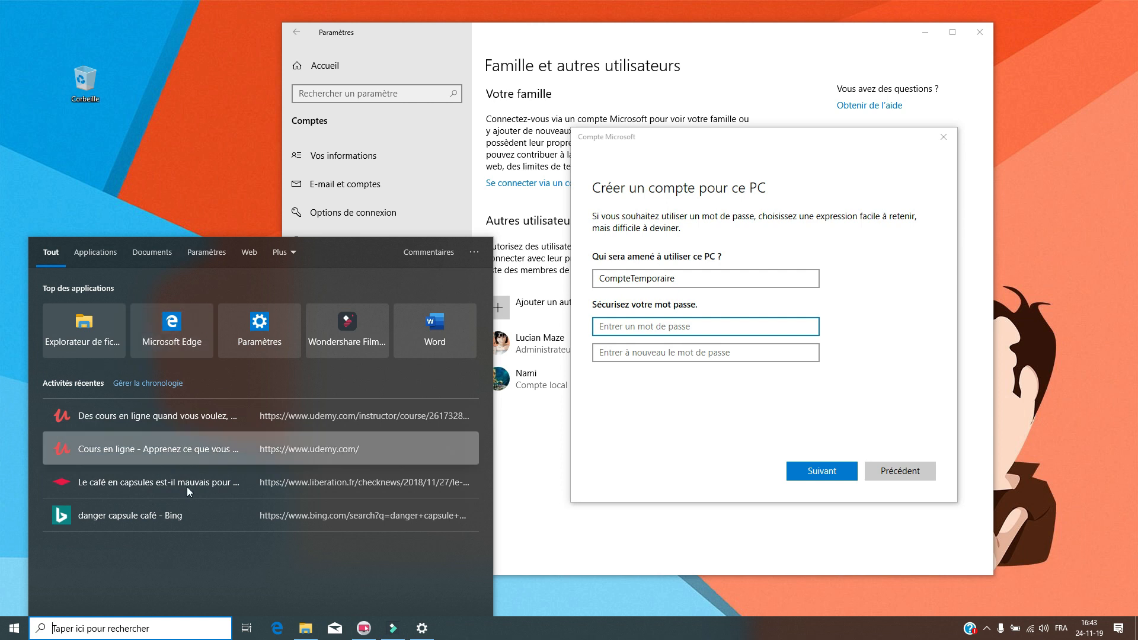
- Launch Notepad via 'bloc' search and place it beside the account dialog
text(bloc)
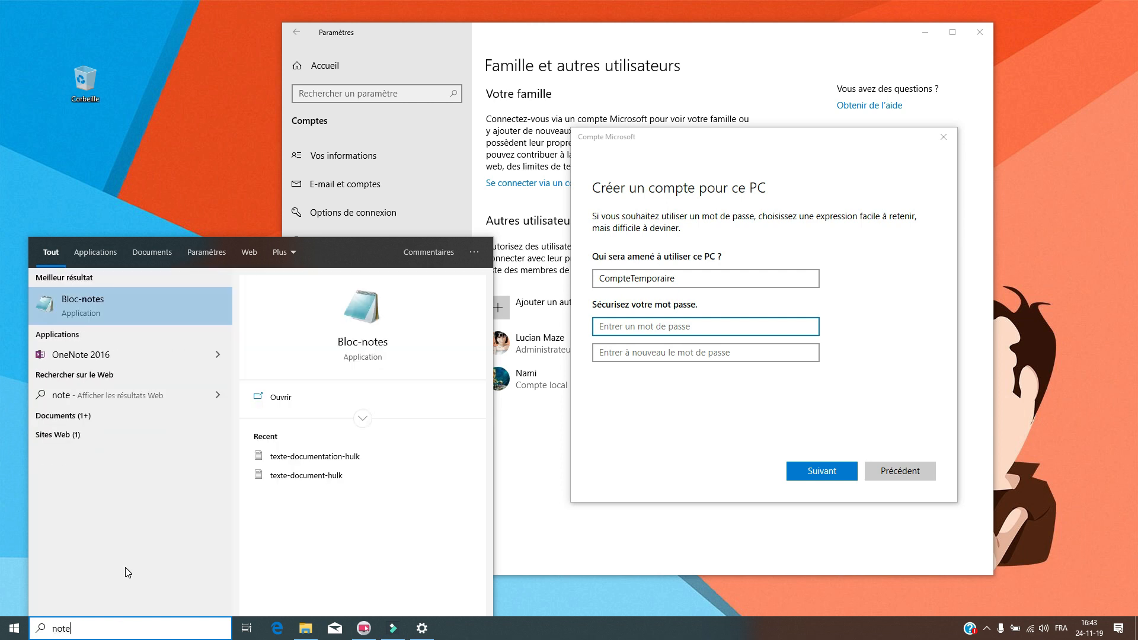
key(Return)
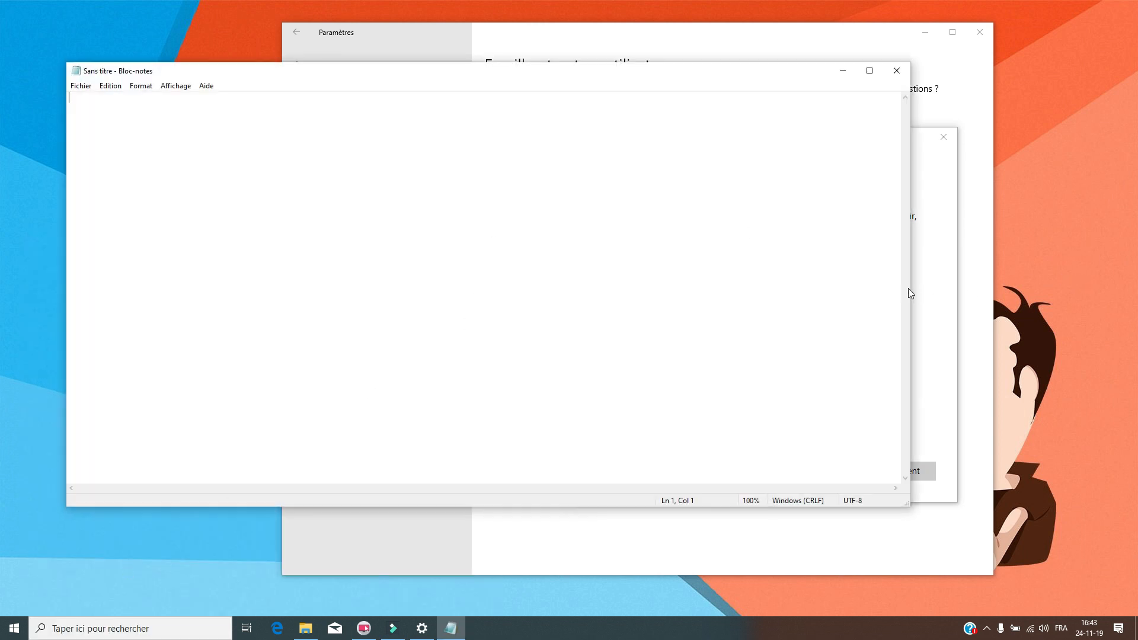
drag(908, 288, 484, 286)
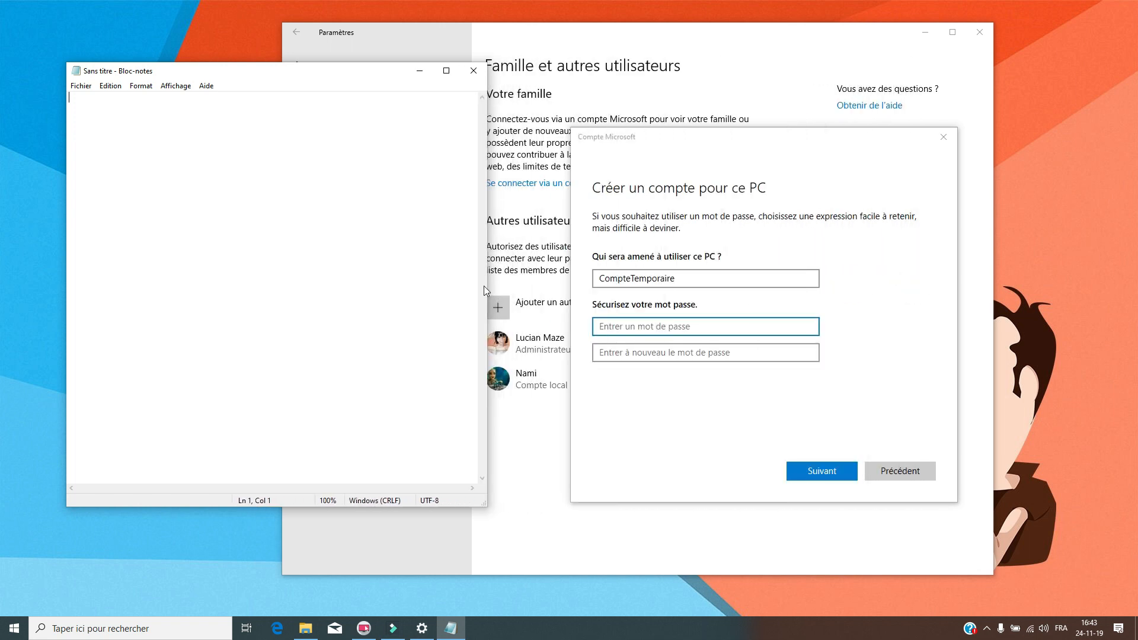
drag(365, 68, 366, 124)
- Write a memorable phrase and a password from its initials plus digits, selecting the password line
click(304, 192)
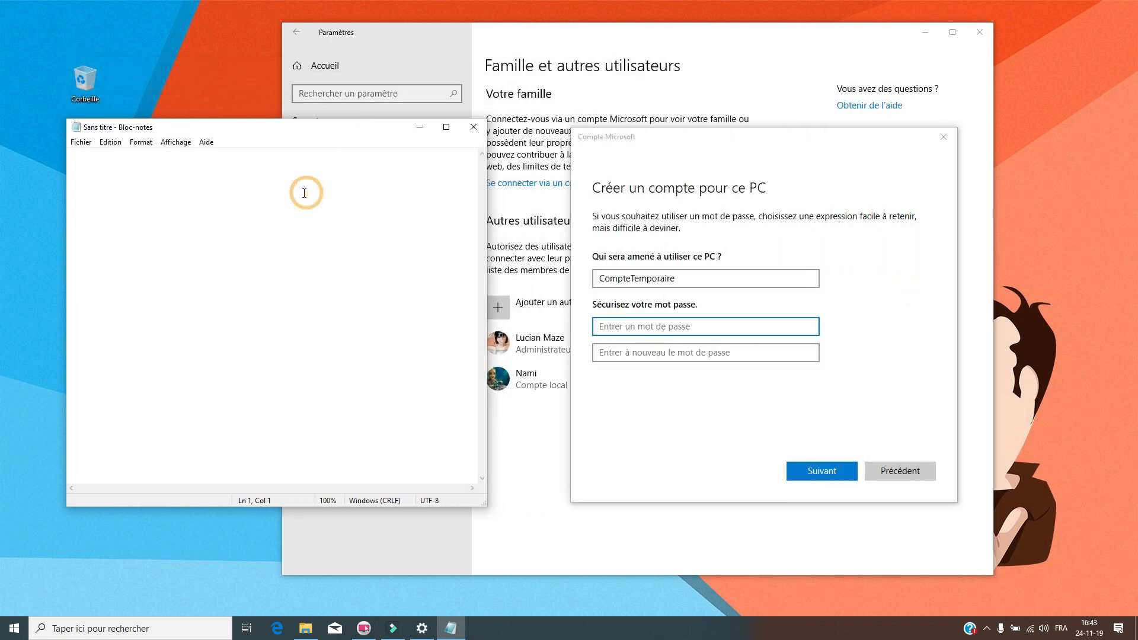
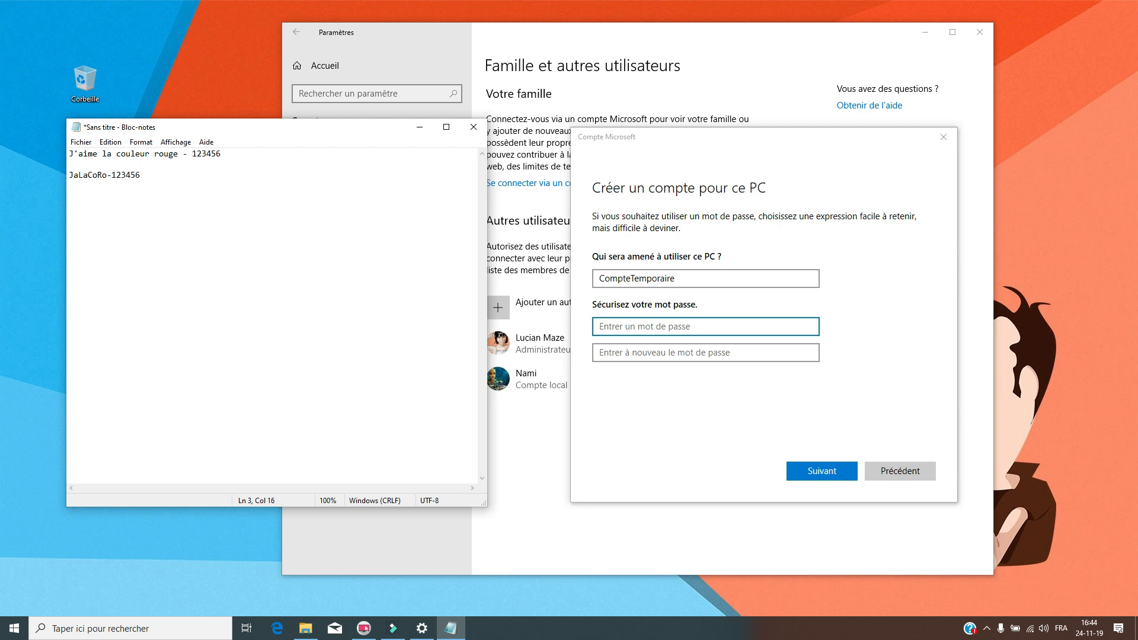
key(shift+Home)
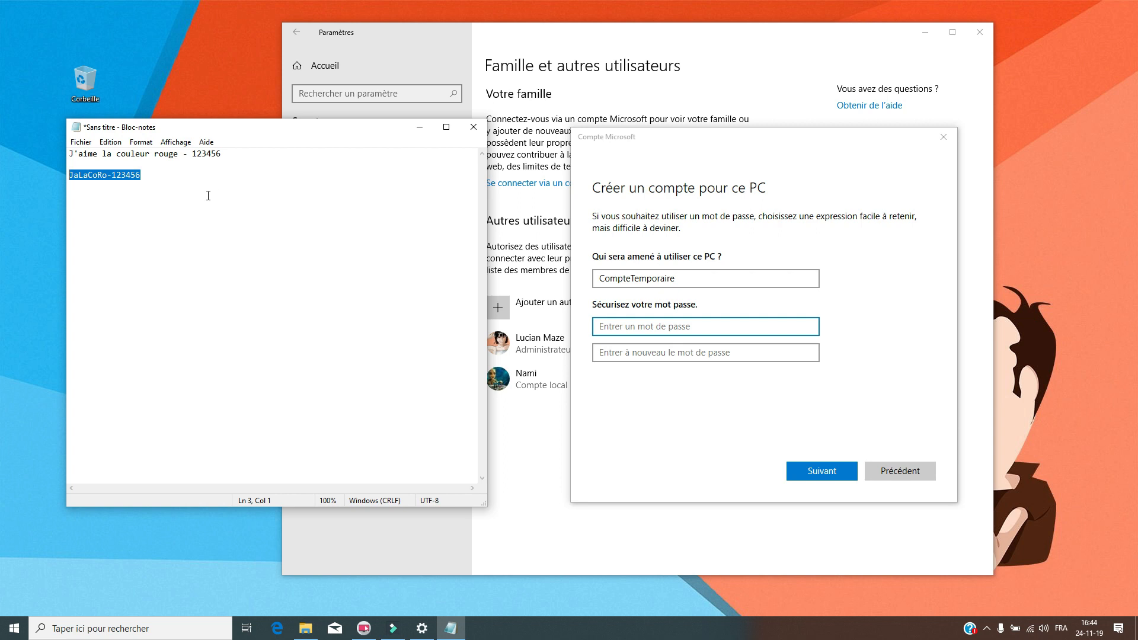
- Paste the noted password into both the password and confirm-password fields
click(669, 325)
key(ctrl+v)
click(680, 353)
key(ctrl+v)
scroll(887, 328, down, 2)
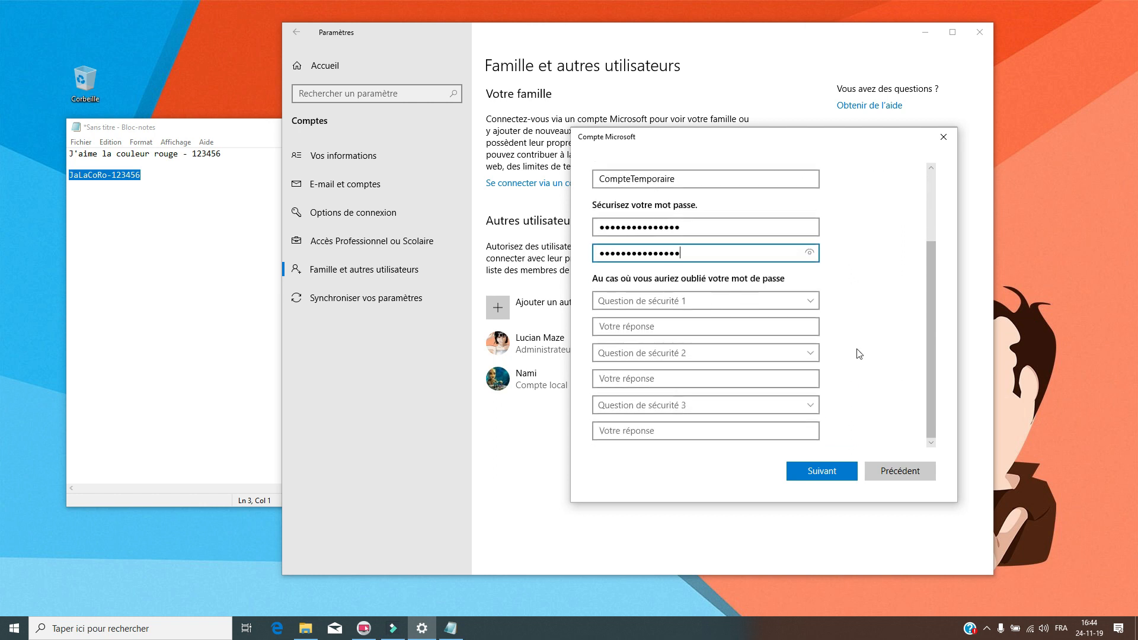
scroll(886, 290, up, 2)
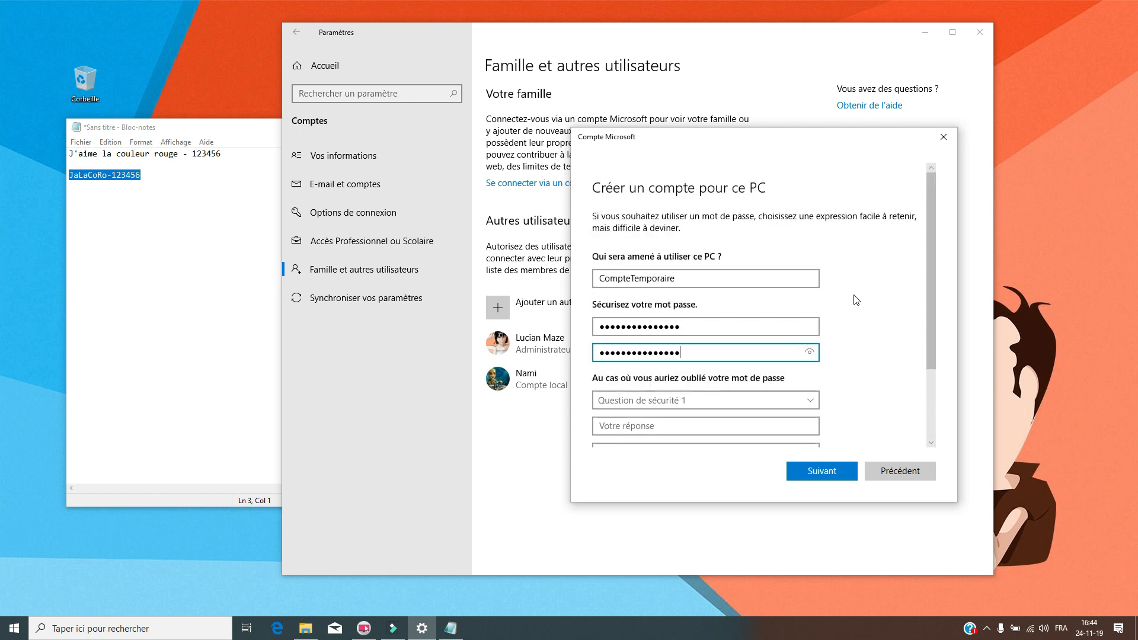
- Submit with the security questions empty, revealing all three questions and answers are required
scroll(857, 300, down, 2)
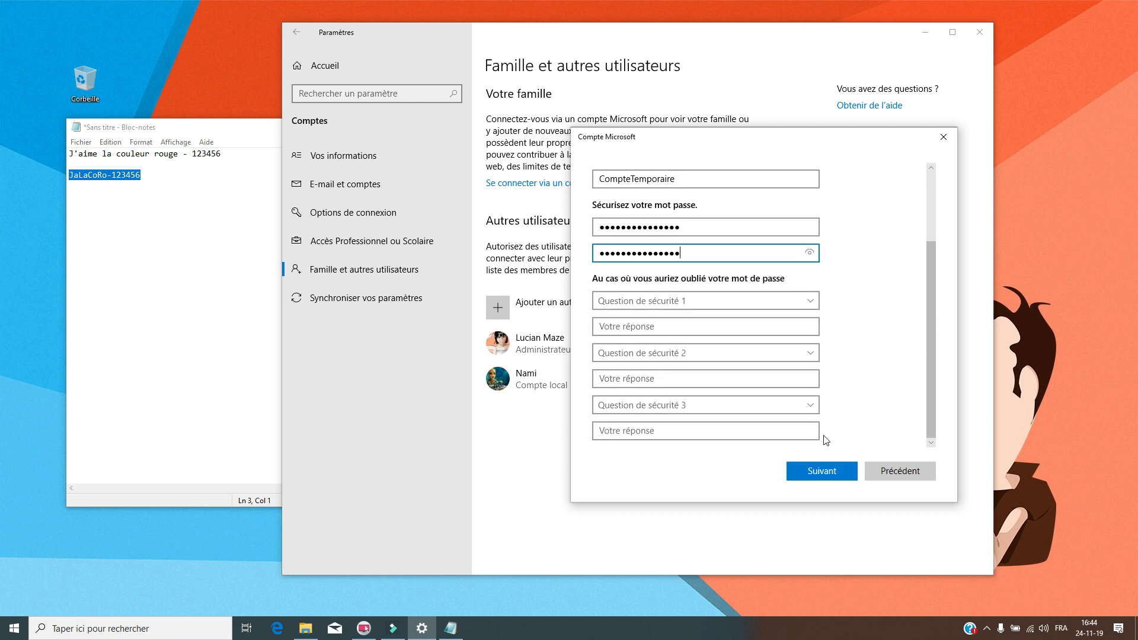
click(812, 301)
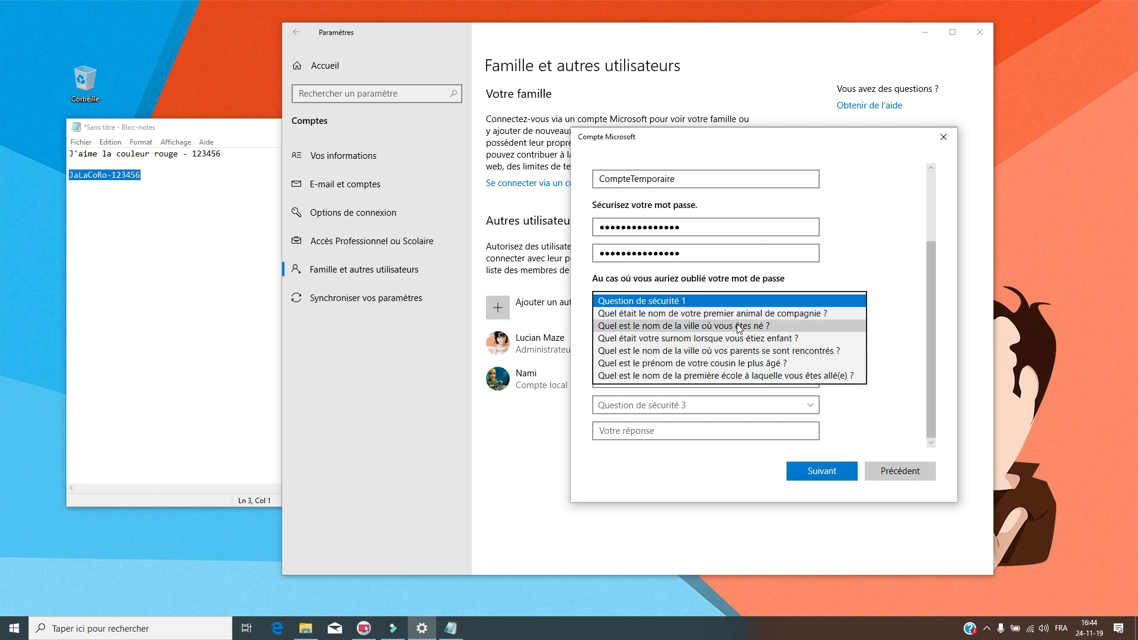
click(855, 263)
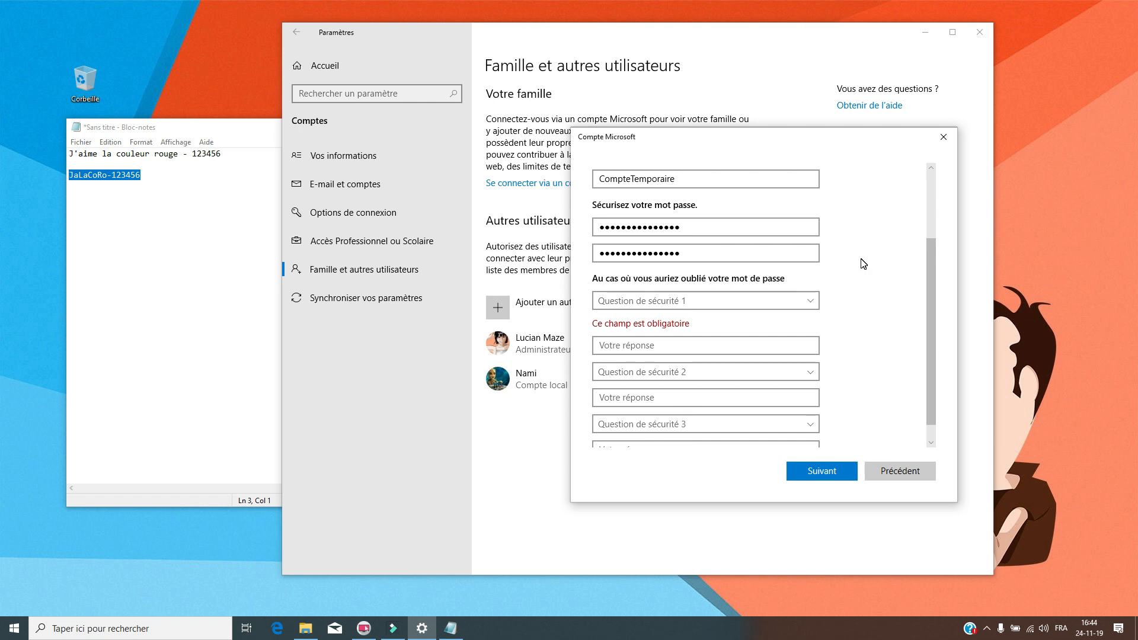
scroll(875, 261, down, 1)
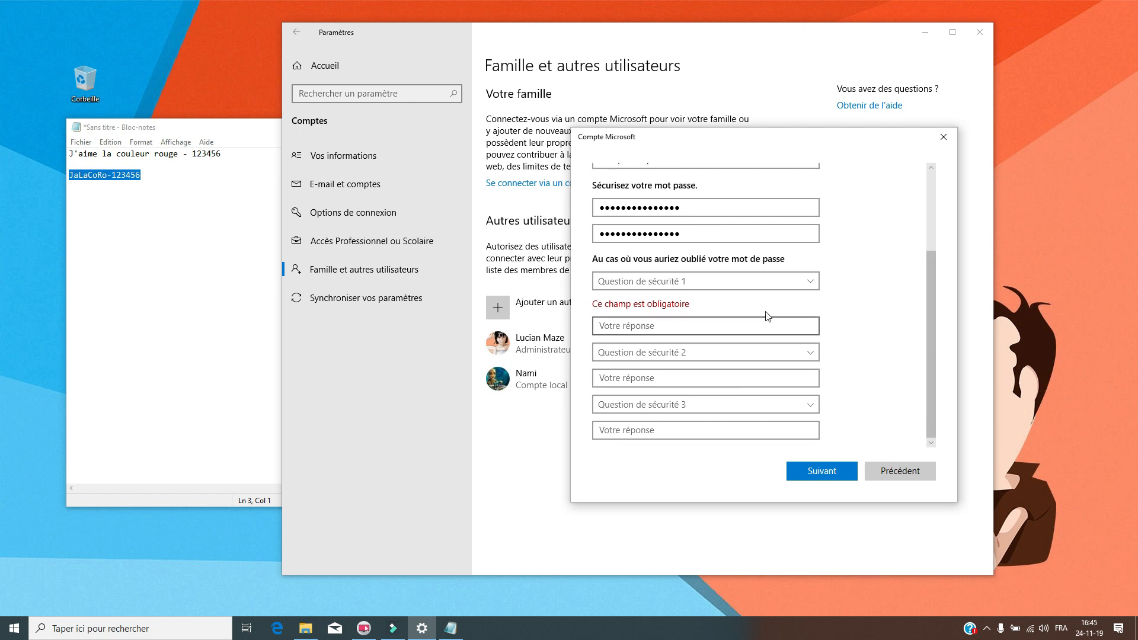
scroll(861, 249, up, 3)
click(886, 304)
click(784, 354)
click(828, 374)
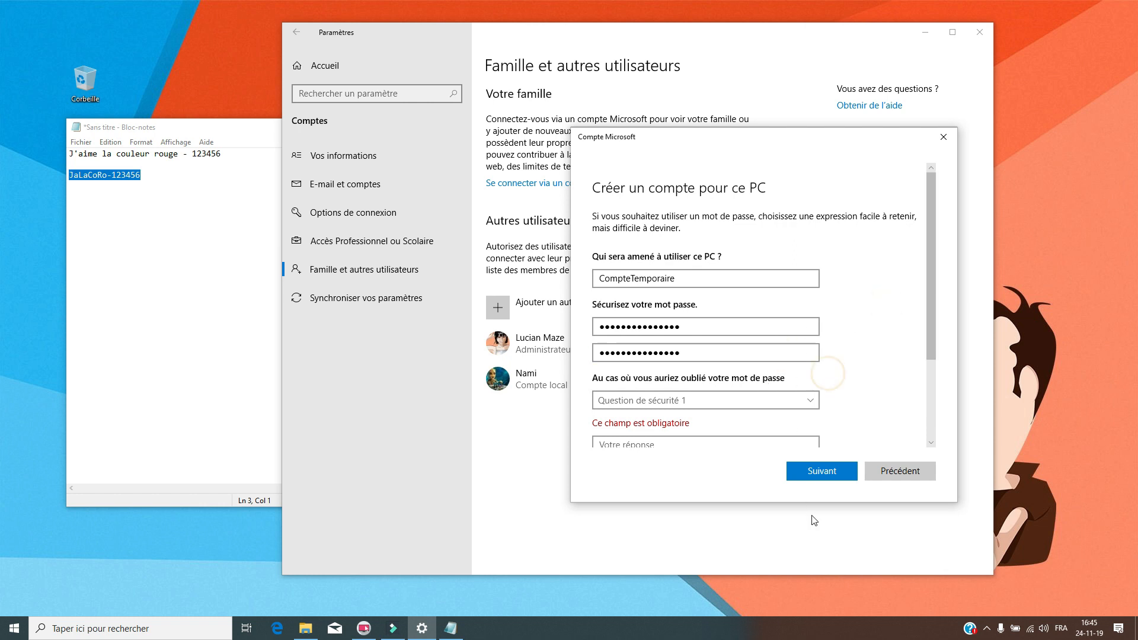
click(809, 471)
drag(933, 297, 945, 217)
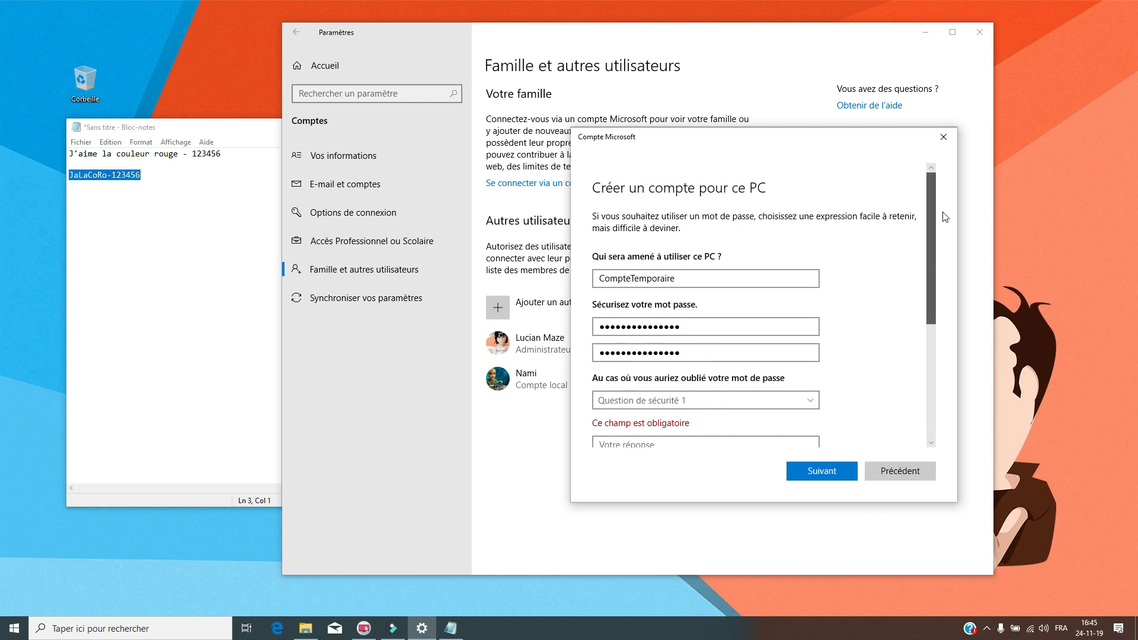
scroll(860, 356, down, 3)
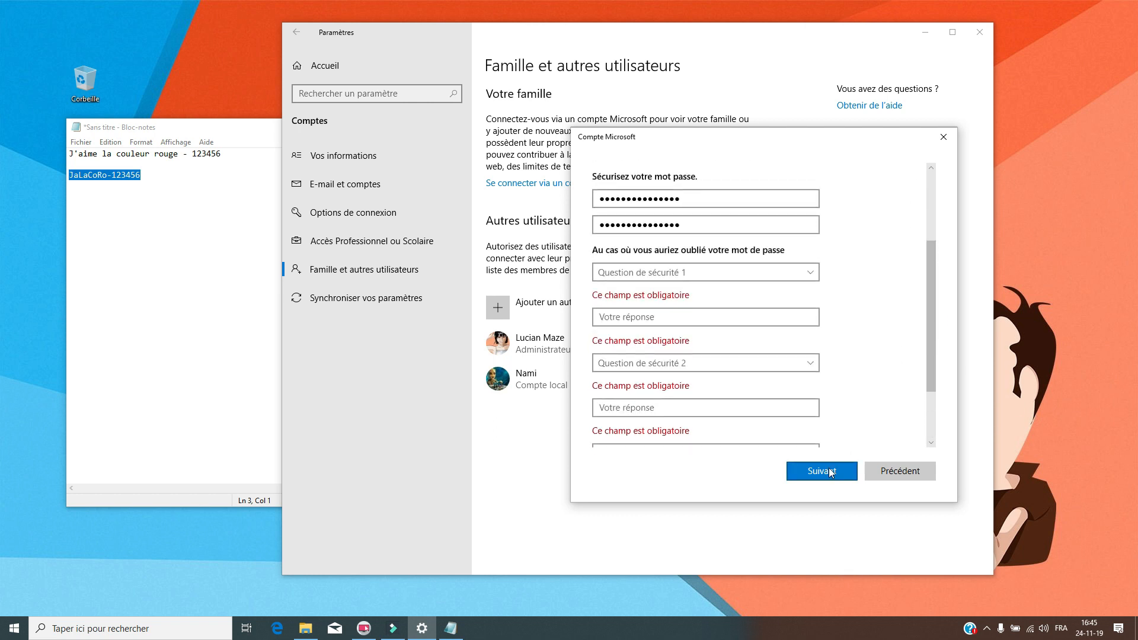
click(816, 274)
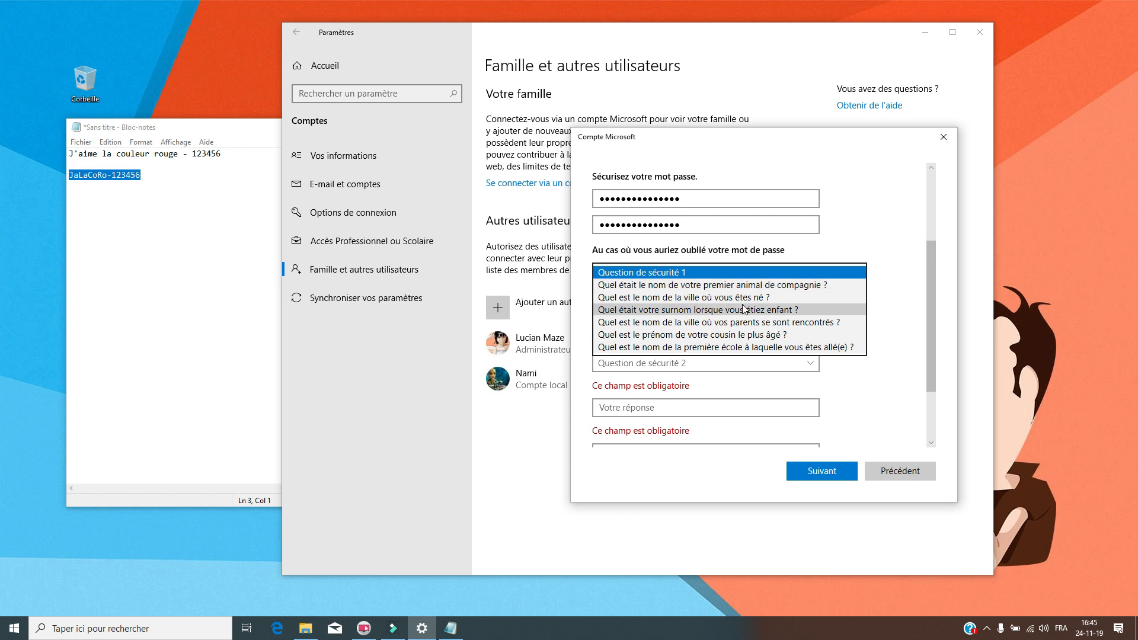
click(765, 284)
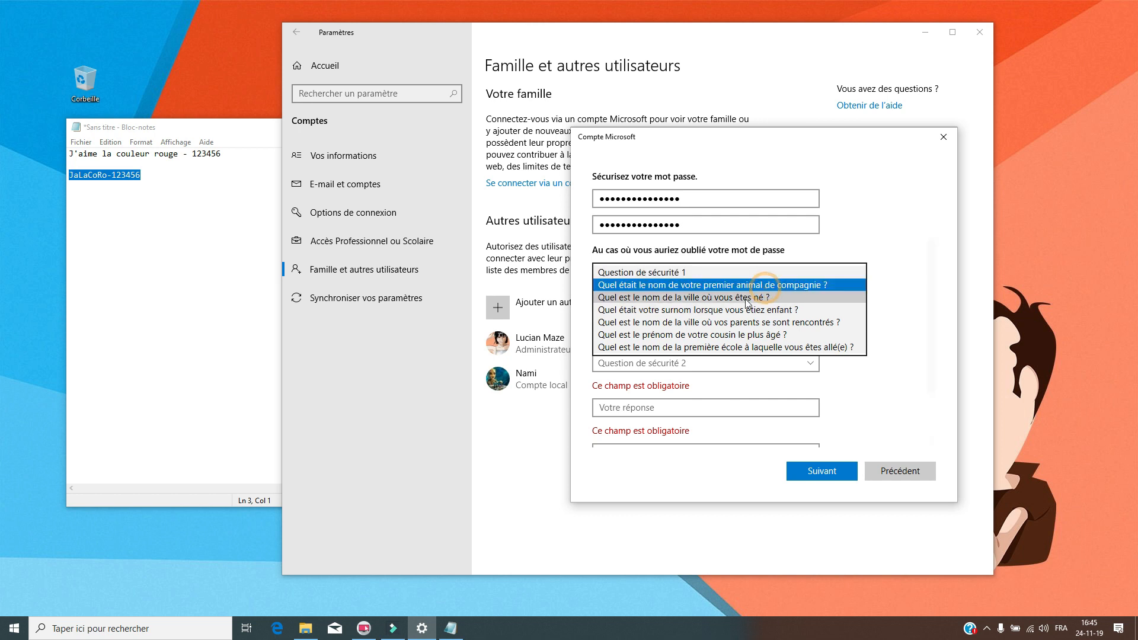
click(919, 271)
click(778, 318)
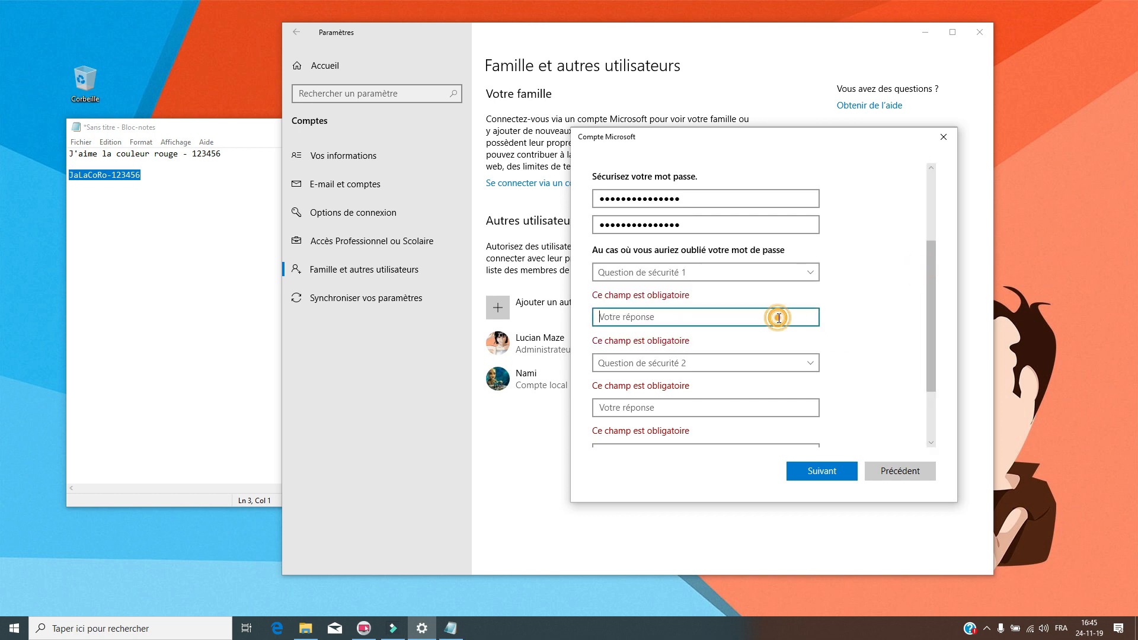
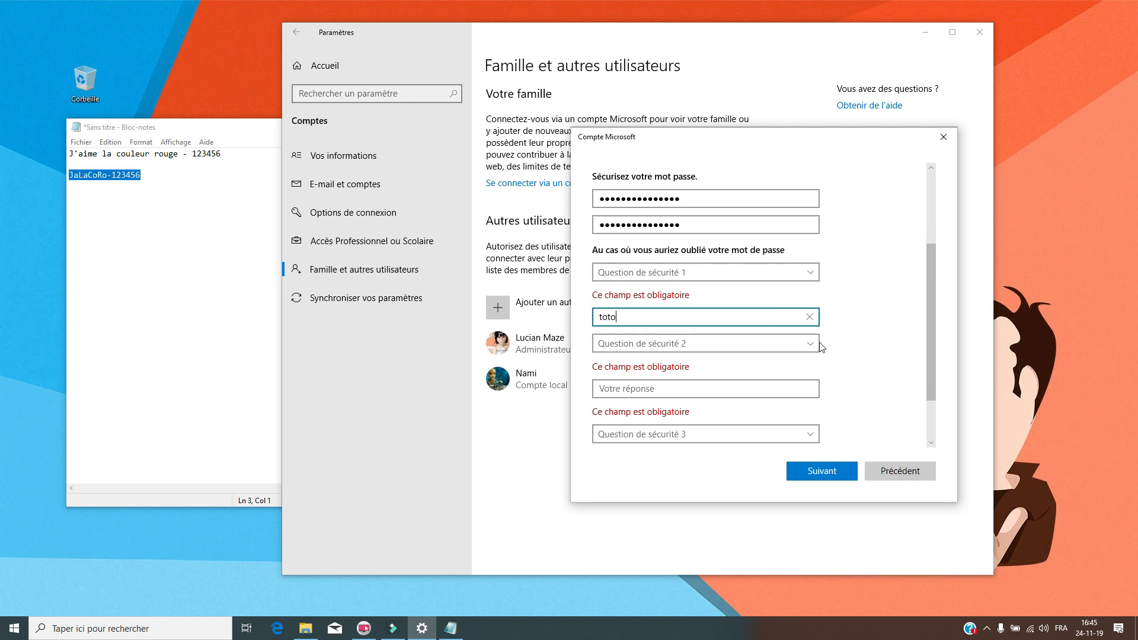
click(808, 342)
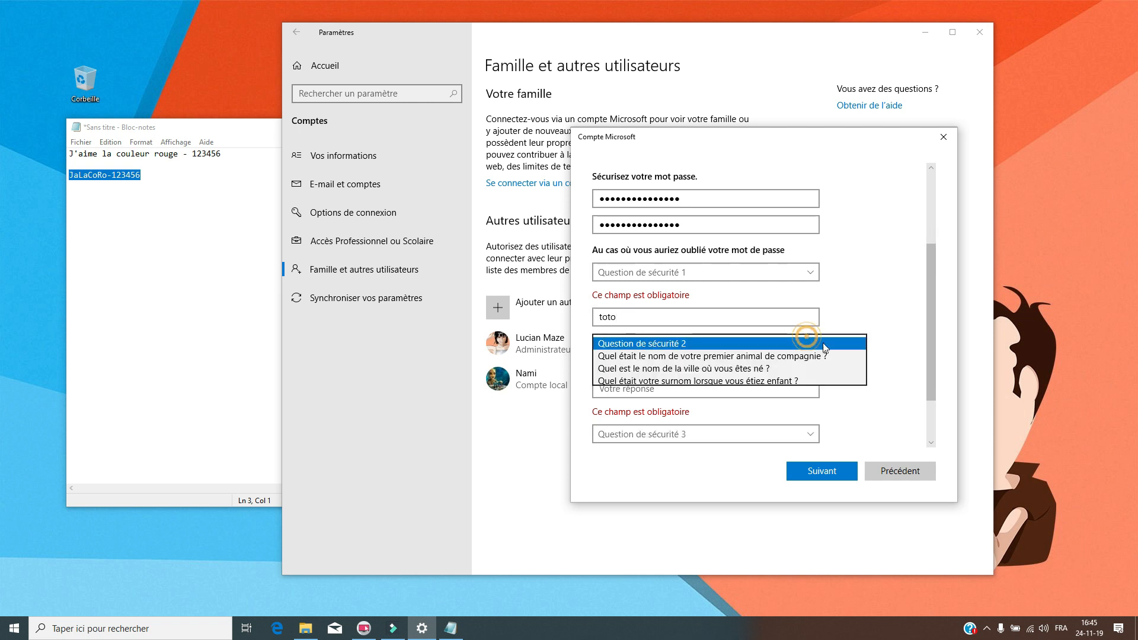
click(774, 369)
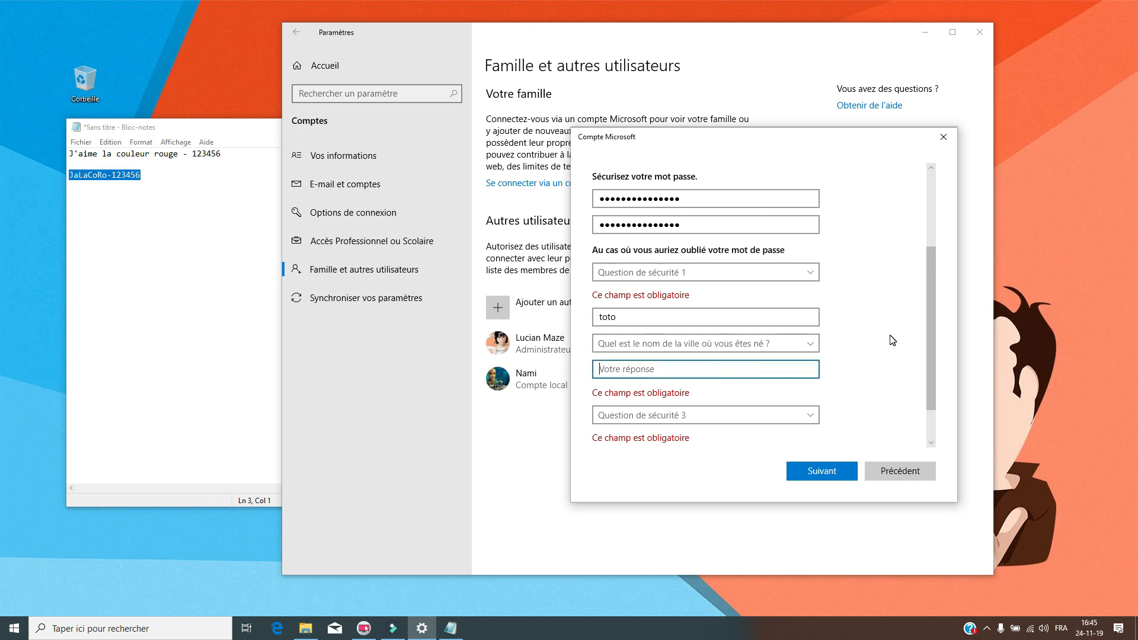
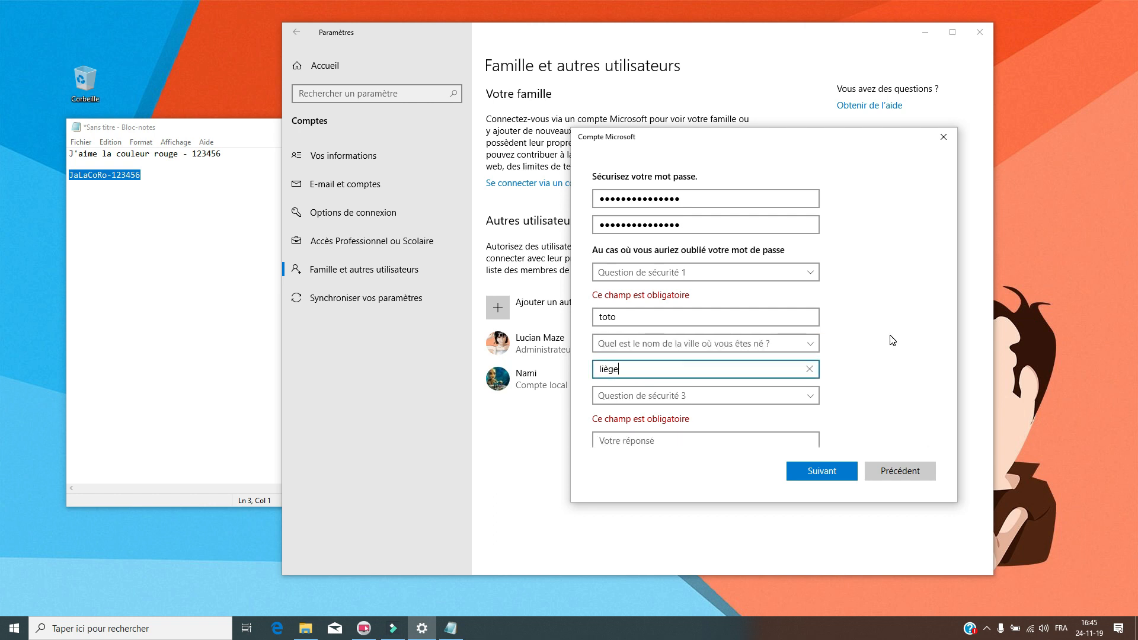
click(784, 393)
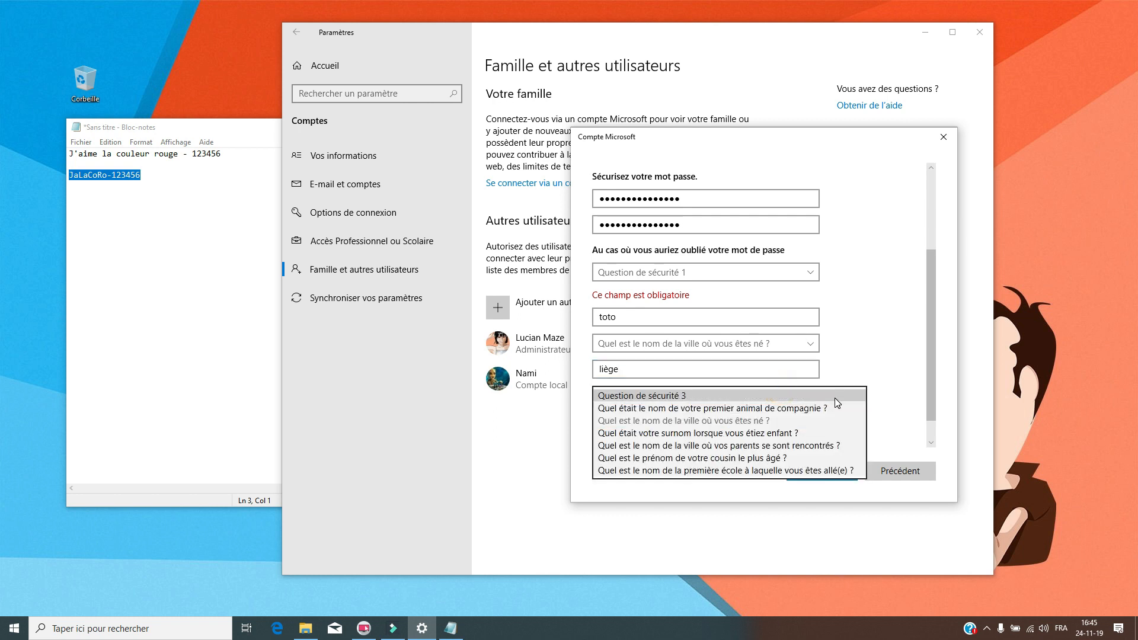
click(816, 432)
key(Tab)
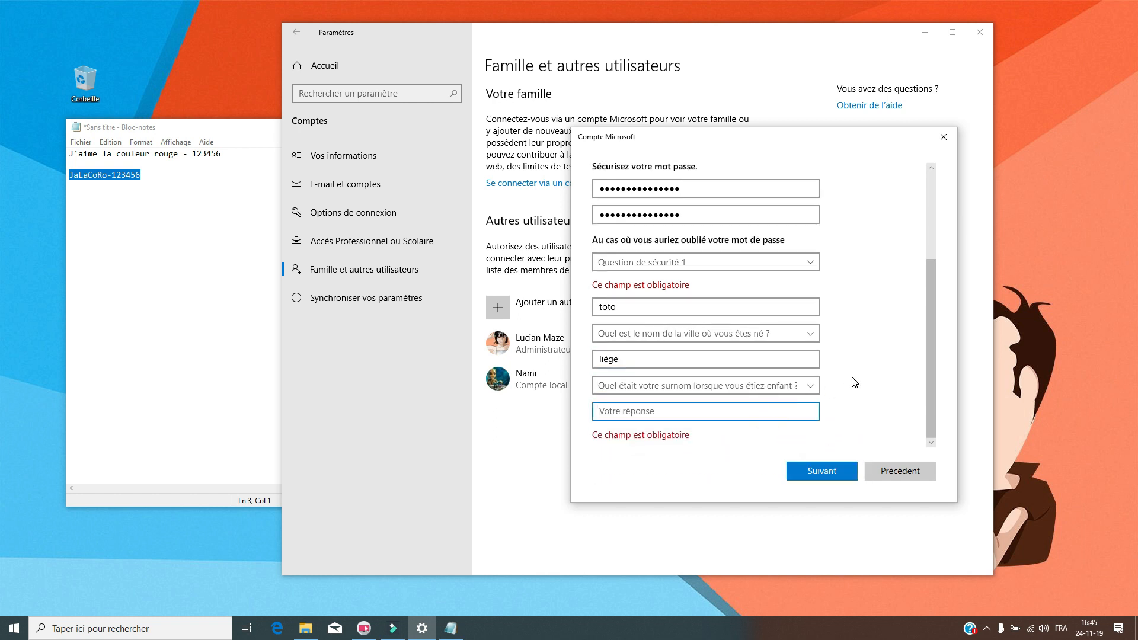
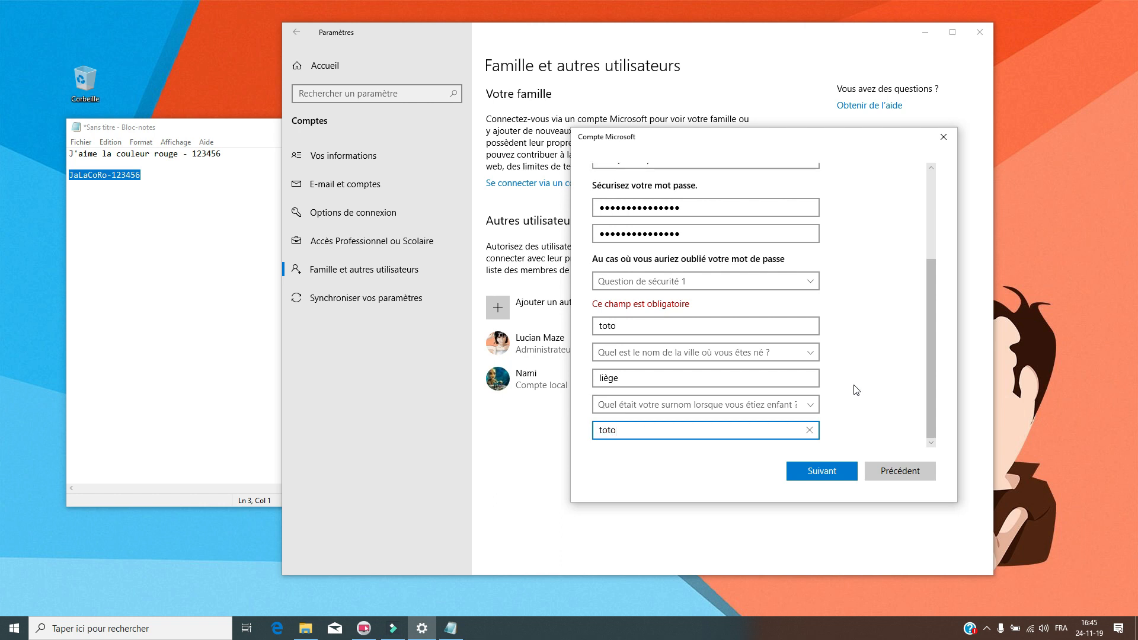
- Reselect the first-pet question for question 1 and submit to create the account
click(783, 285)
click(783, 283)
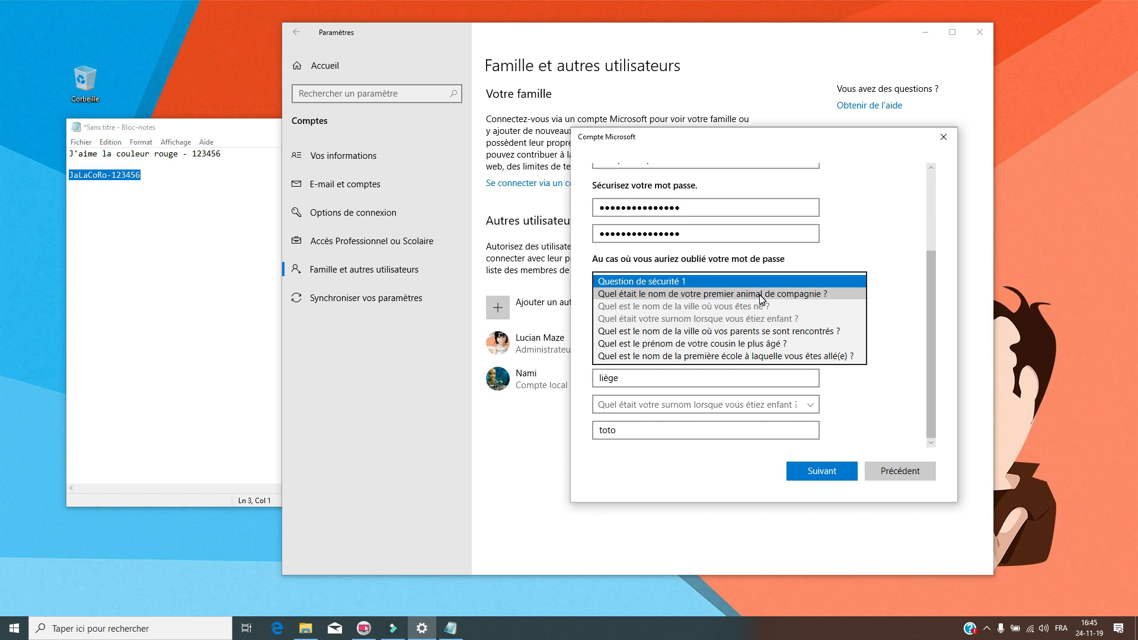
click(761, 294)
click(828, 471)
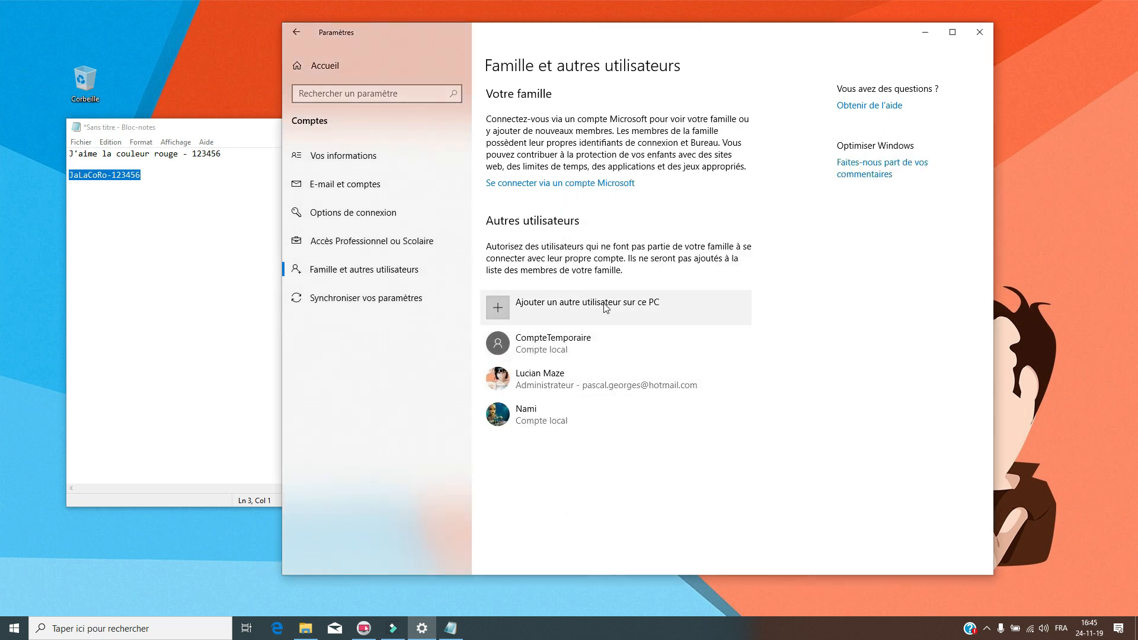
- Check CompteTemporaire's entry, move the Settings window up-left, and bring up the Start menu
click(565, 342)
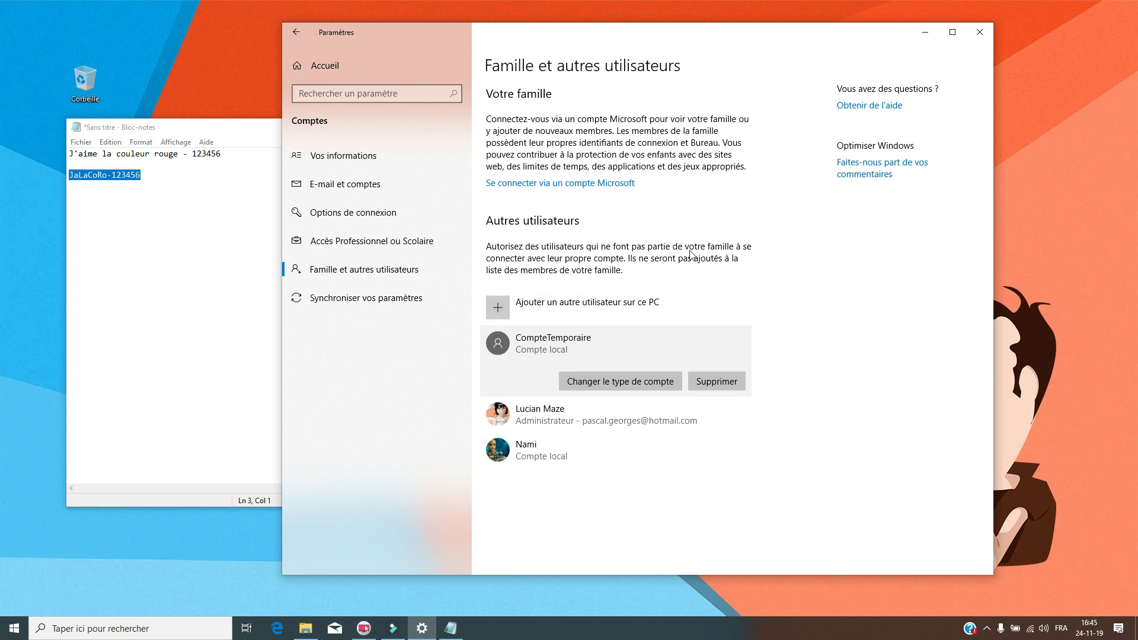
drag(817, 61, 719, 42)
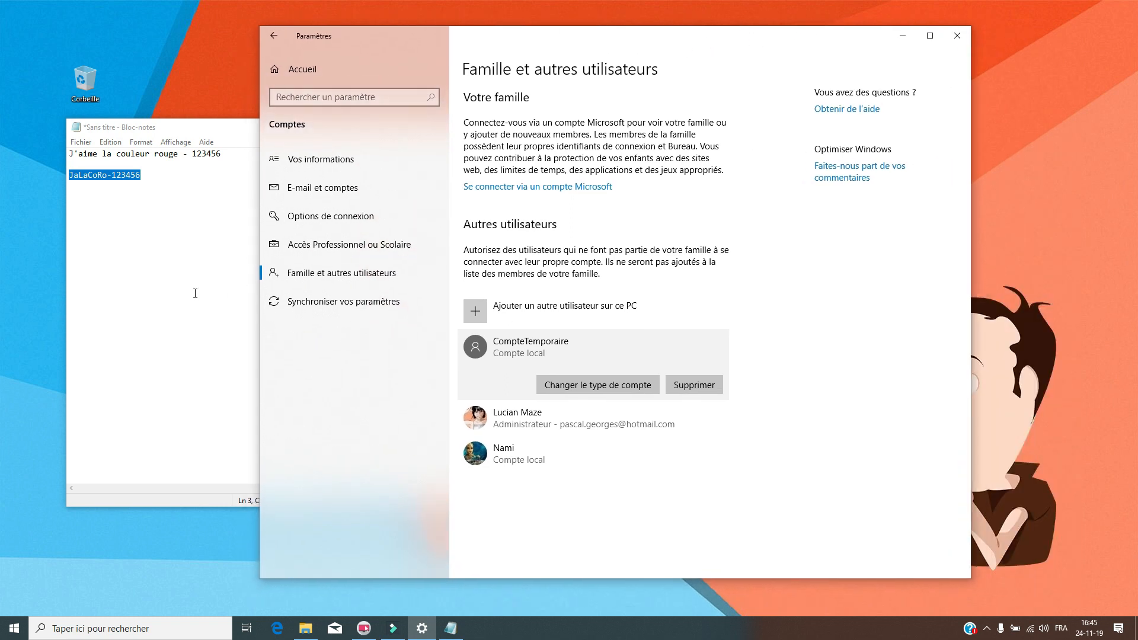
click(894, 287)
click(14, 628)
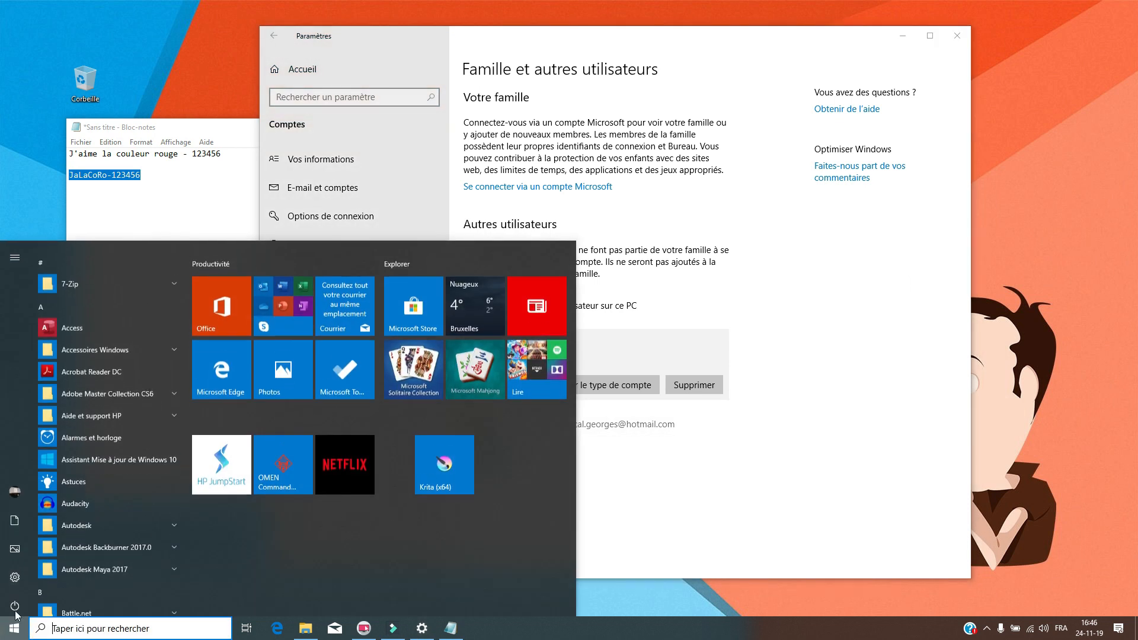
click(21, 487)
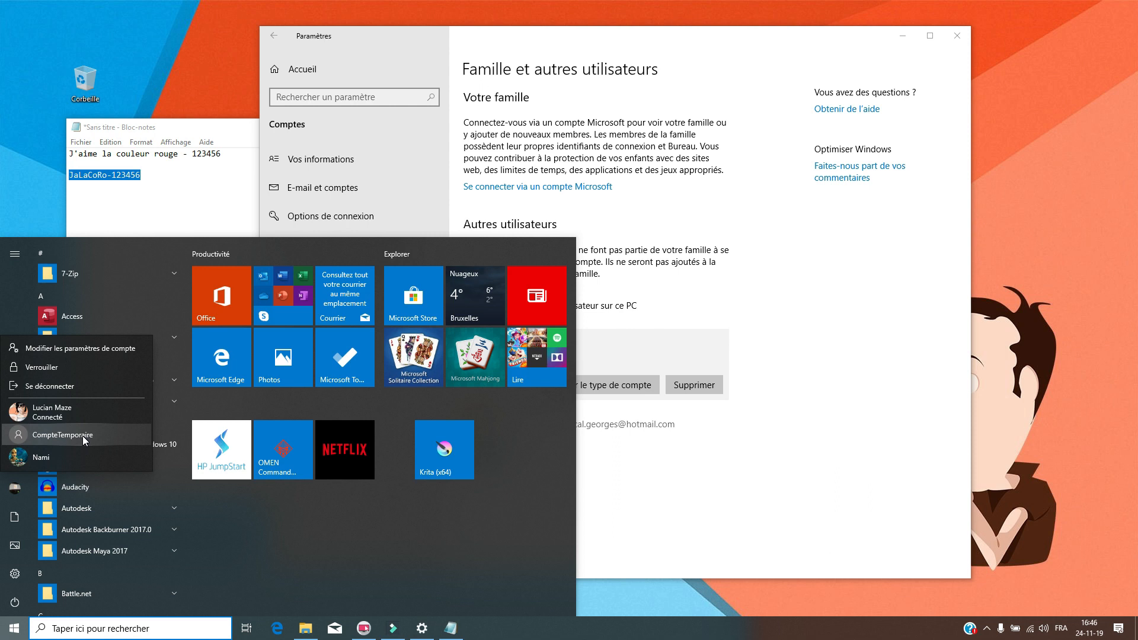
click(190, 228)
click(170, 196)
double_click(160, 181)
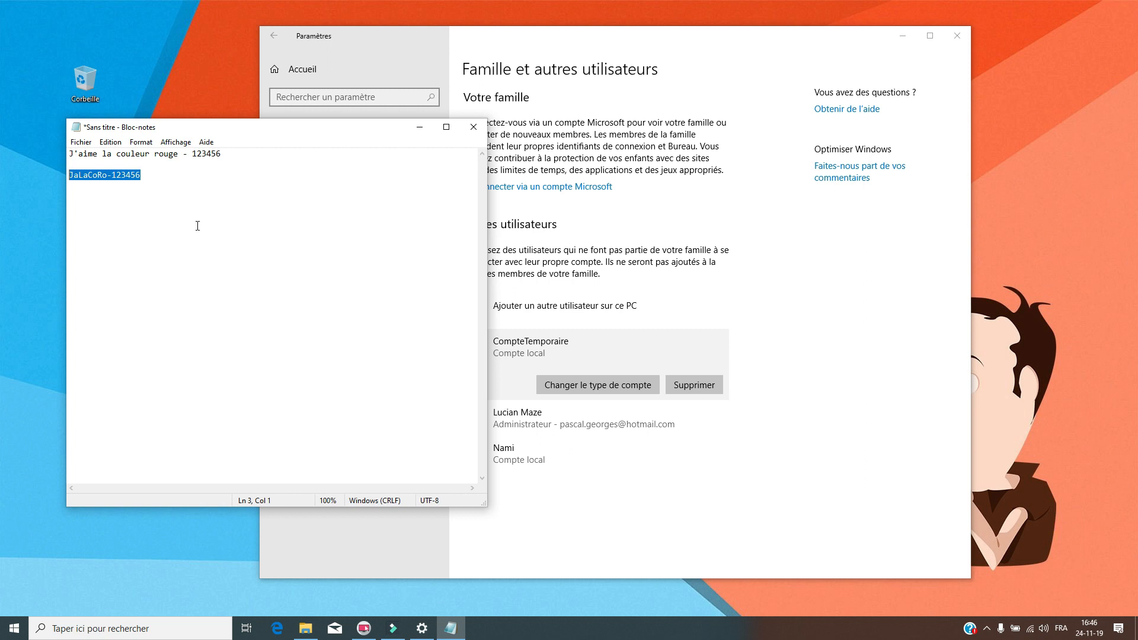
- Select and deselect the dash, the trailing number and the password line in the Notepad notes
click(214, 224)
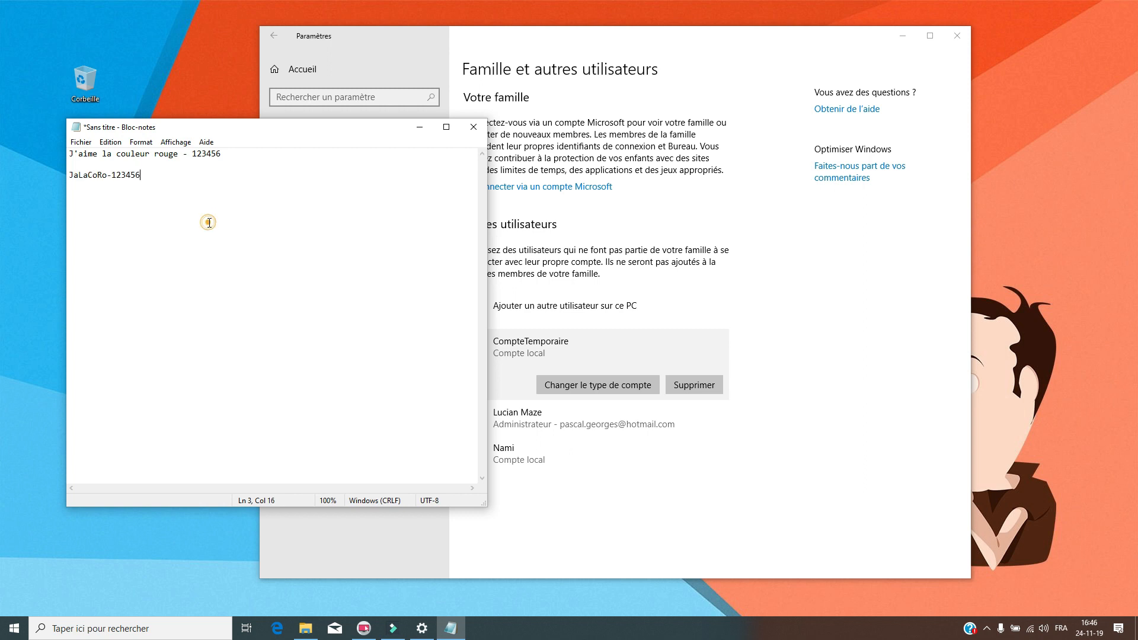
double_click(185, 156)
click(204, 207)
double_click(184, 156)
click(183, 155)
drag(182, 157, 187, 156)
double_click(210, 154)
drag(197, 154, 222, 155)
click(225, 178)
click(153, 168)
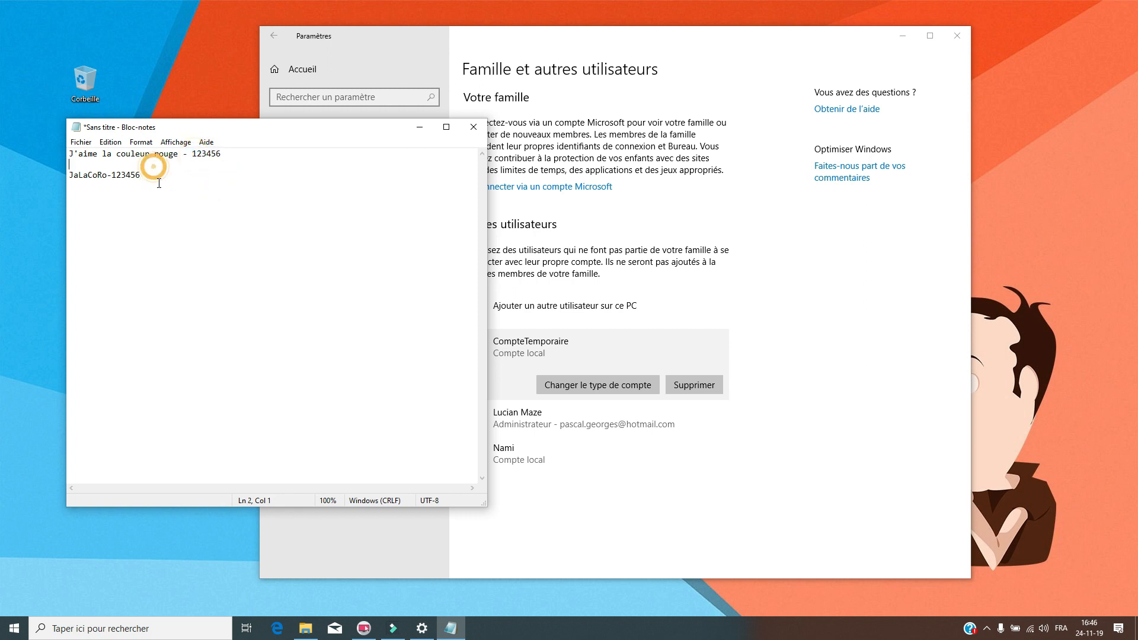
click(153, 177)
drag(326, 129, 292, 153)
double_click(143, 196)
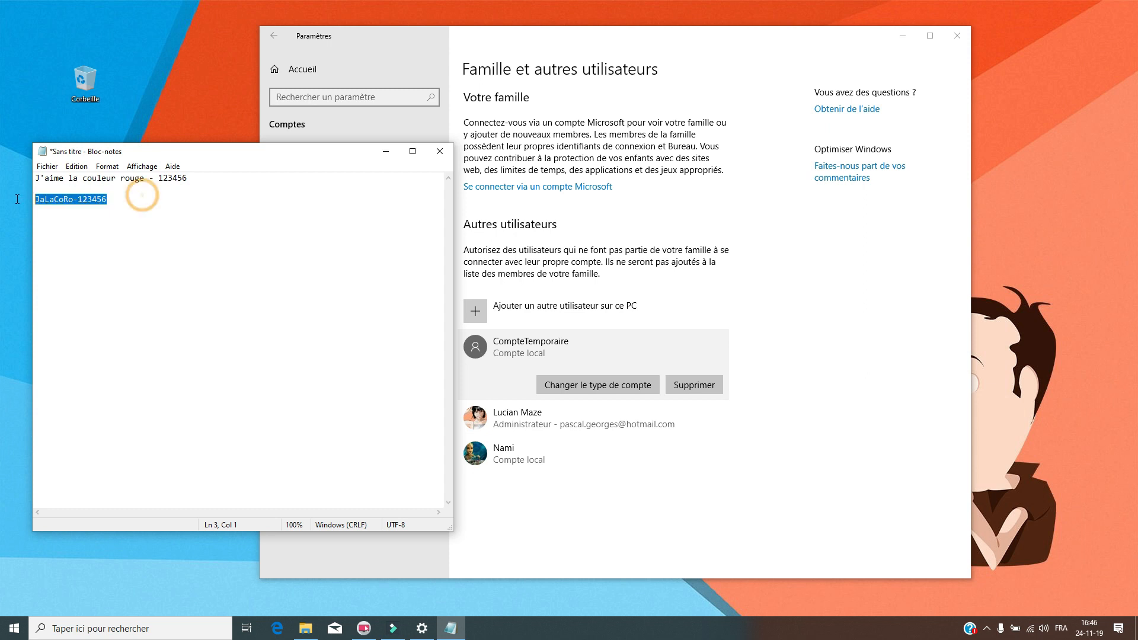
click(178, 204)
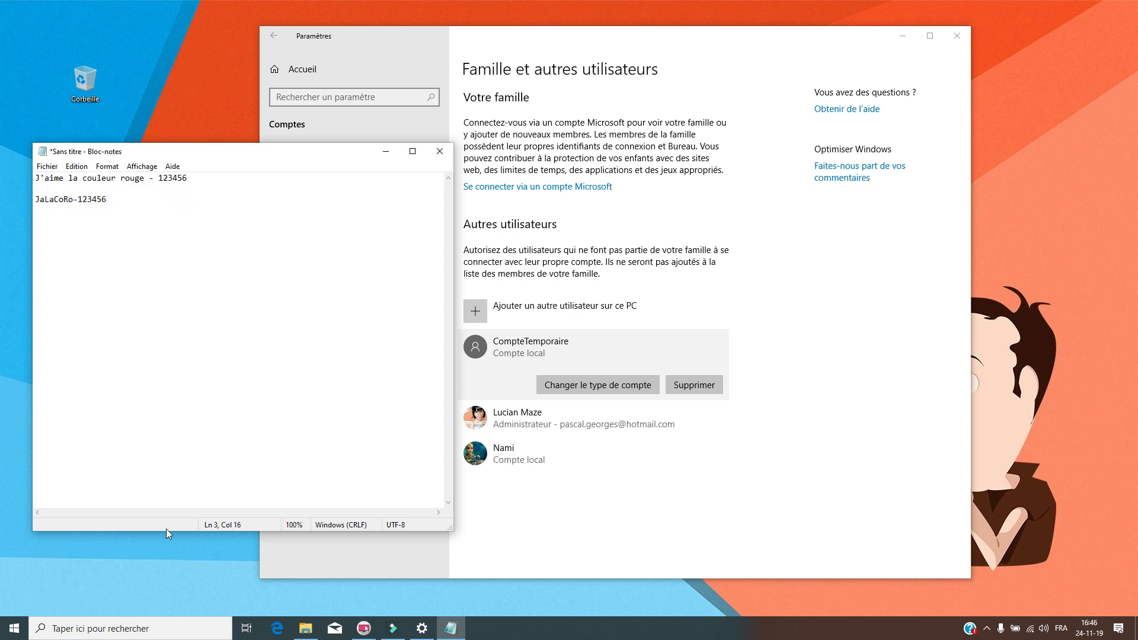
click(14, 629)
click(11, 486)
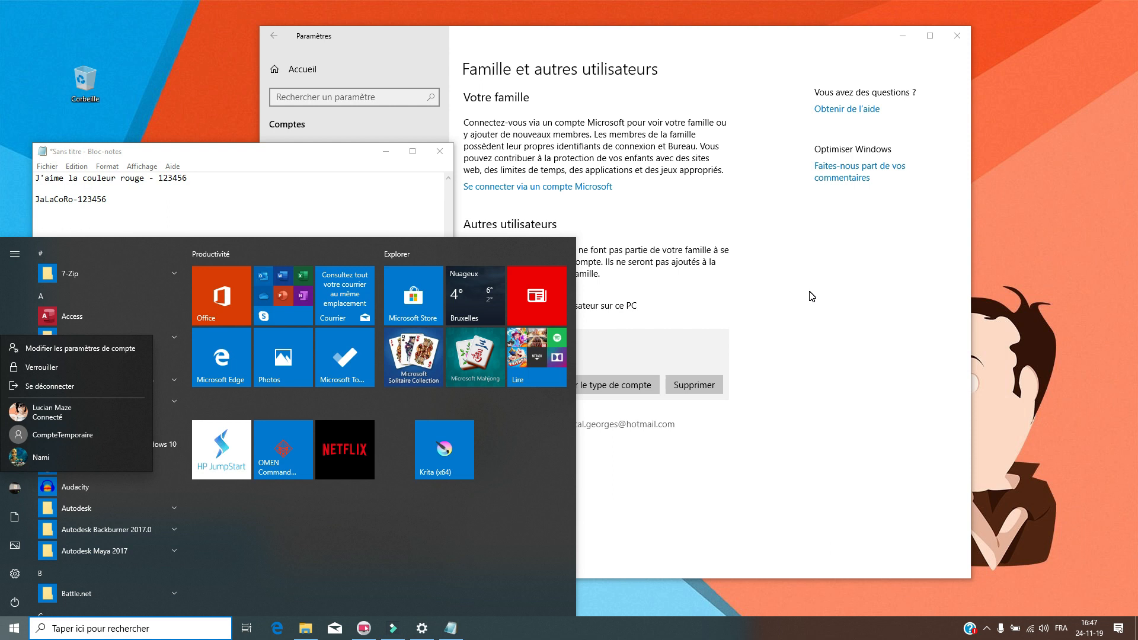
- Close the Start account list and nudge the Settings users page to the right
click(829, 287)
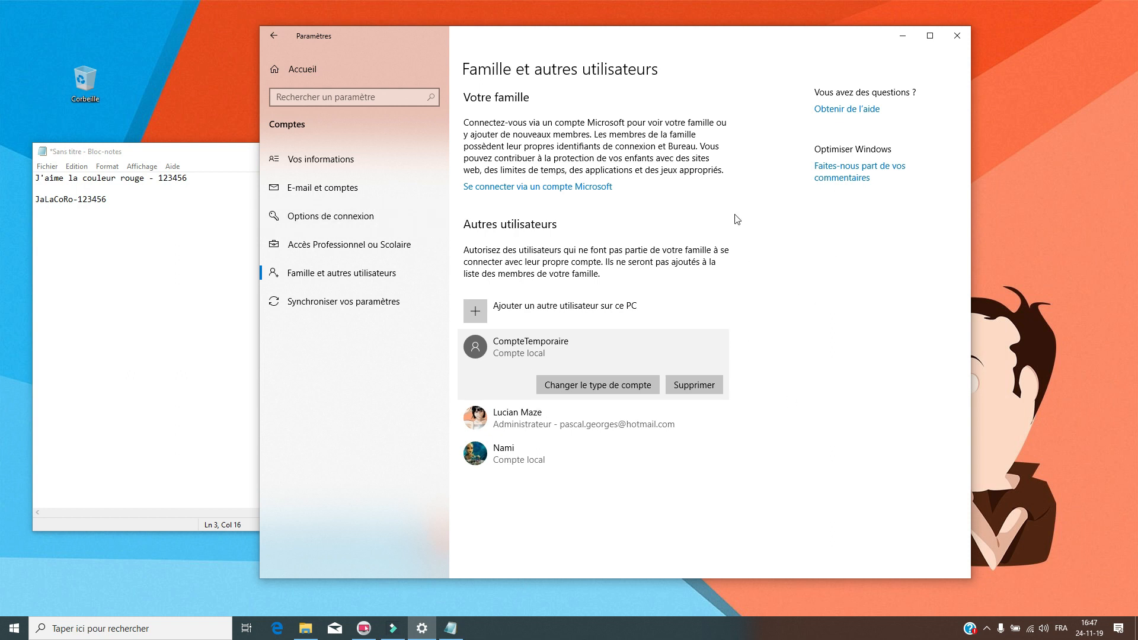
drag(739, 47, 785, 49)
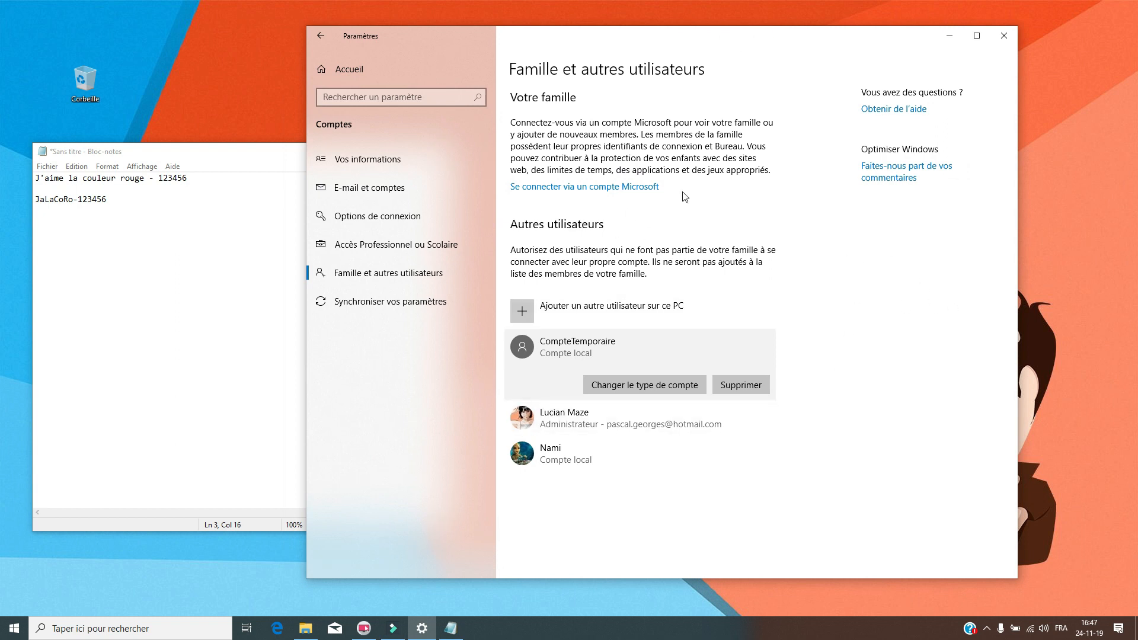
- Change CompteTemporaire's account type from Utilisateur standard to Administrateur and confirm with OK
click(822, 378)
click(568, 450)
click(574, 396)
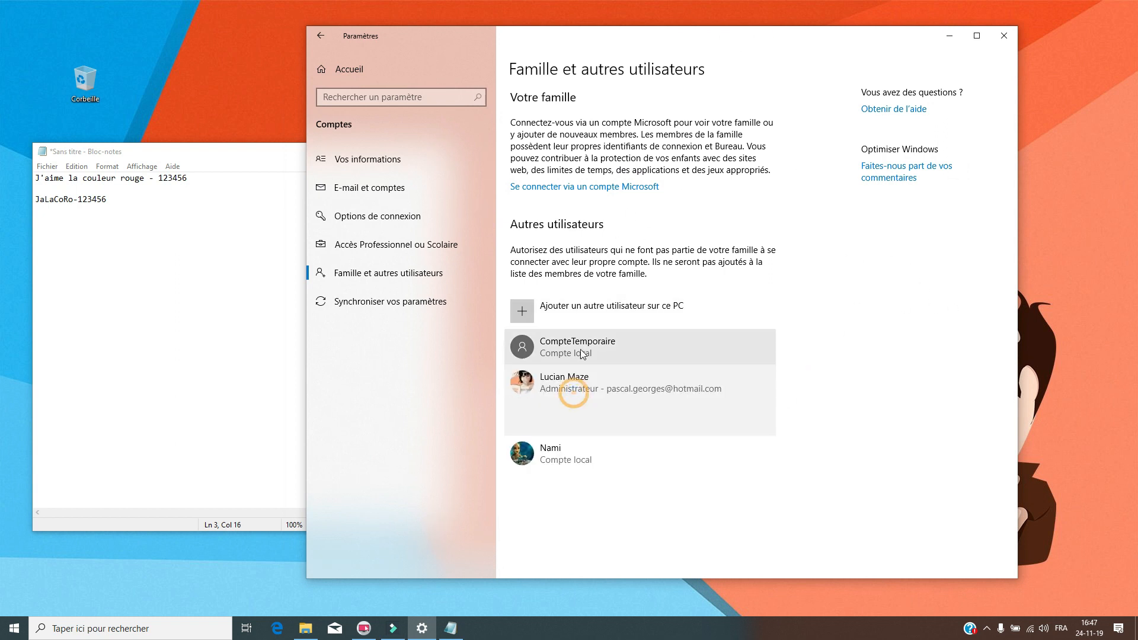
click(580, 348)
click(628, 384)
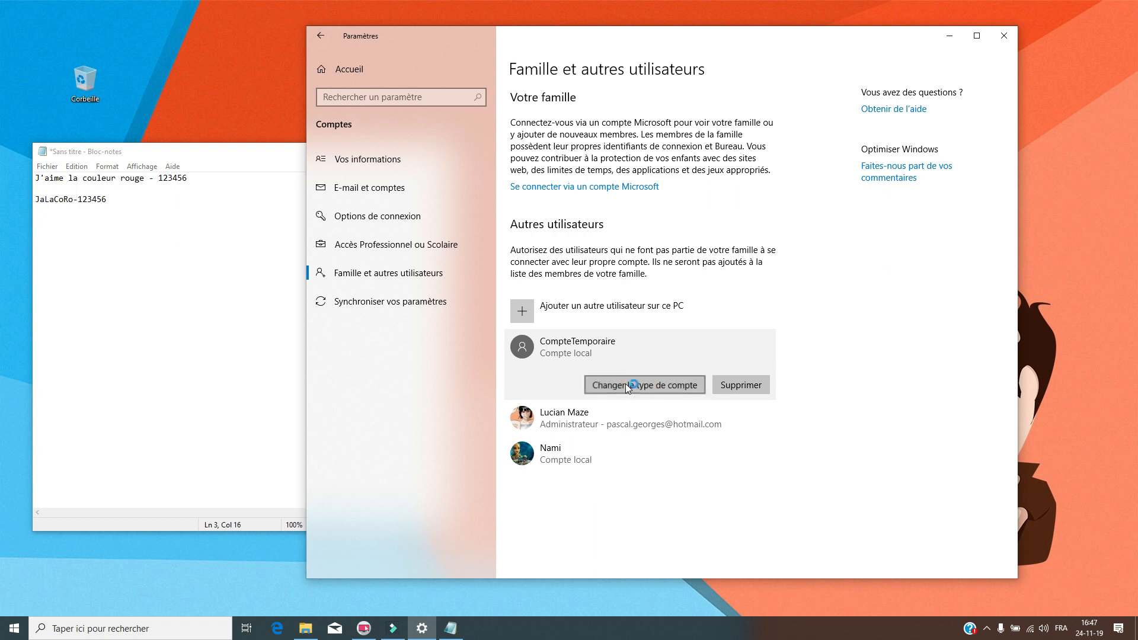
click(635, 320)
click(609, 304)
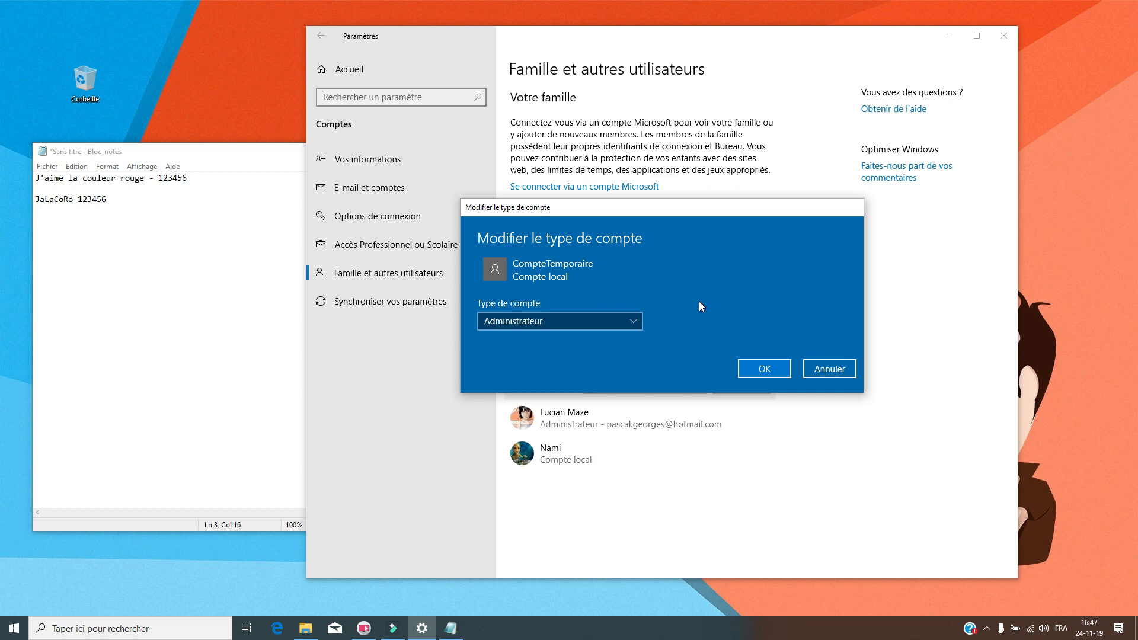
click(764, 369)
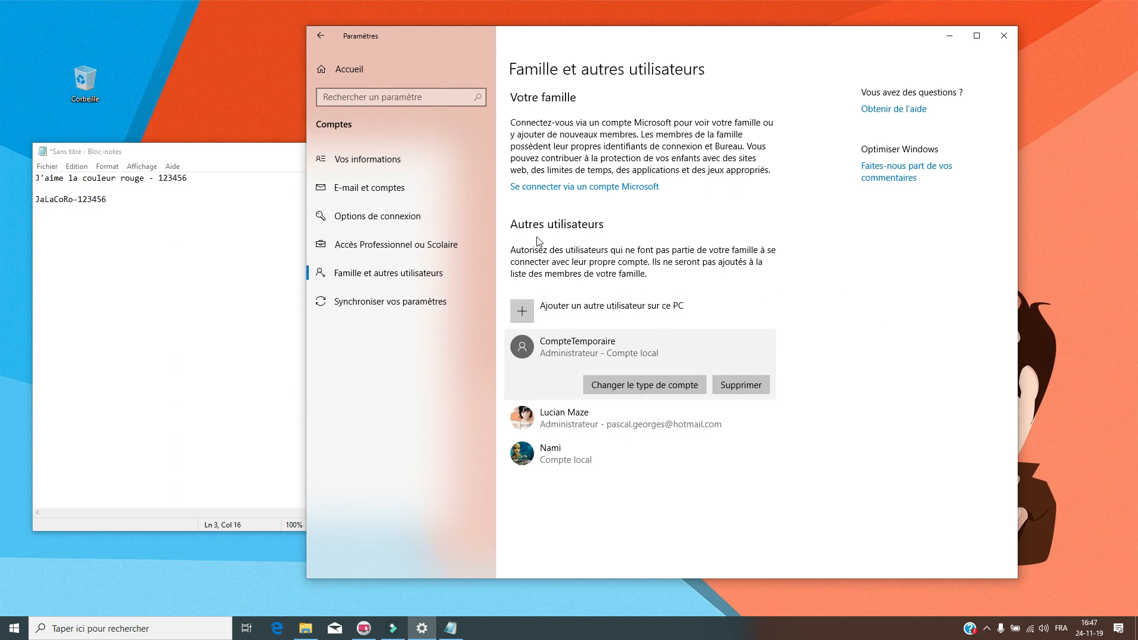
- Remove CompteTemporaire via 'Supprimer le compte et les données', leaving the administrator and one other local account
click(560, 456)
click(568, 351)
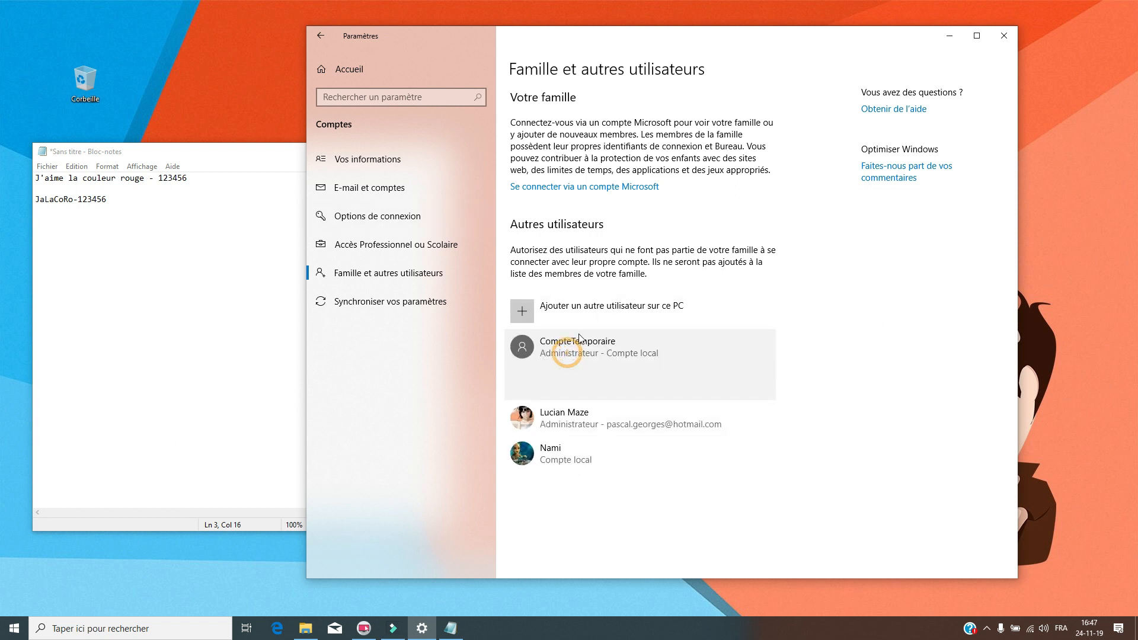
click(746, 385)
drag(633, 205, 625, 115)
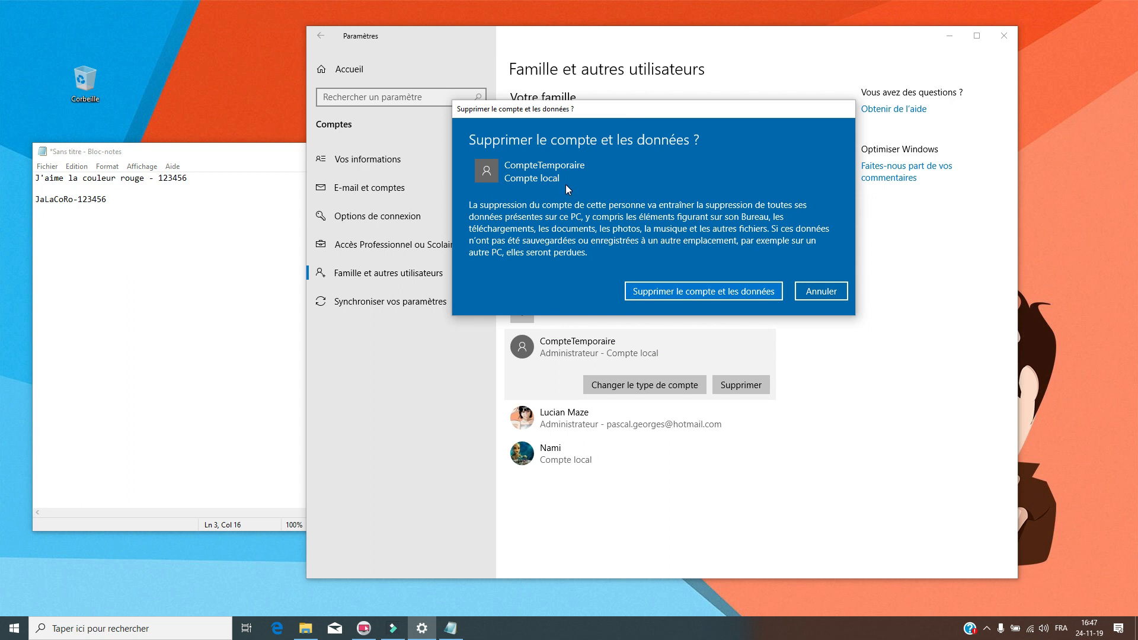
mouse_move(680, 107)
mouse_down()
mouse_move(689, 136)
mouse_move(698, 120)
mouse_up()
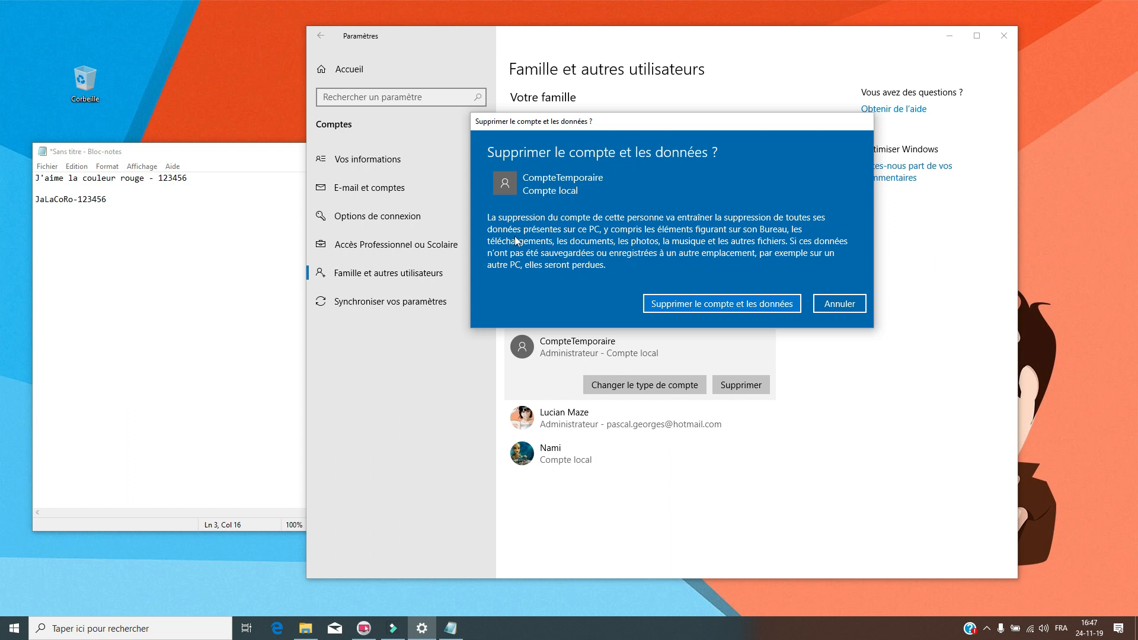
click(748, 304)
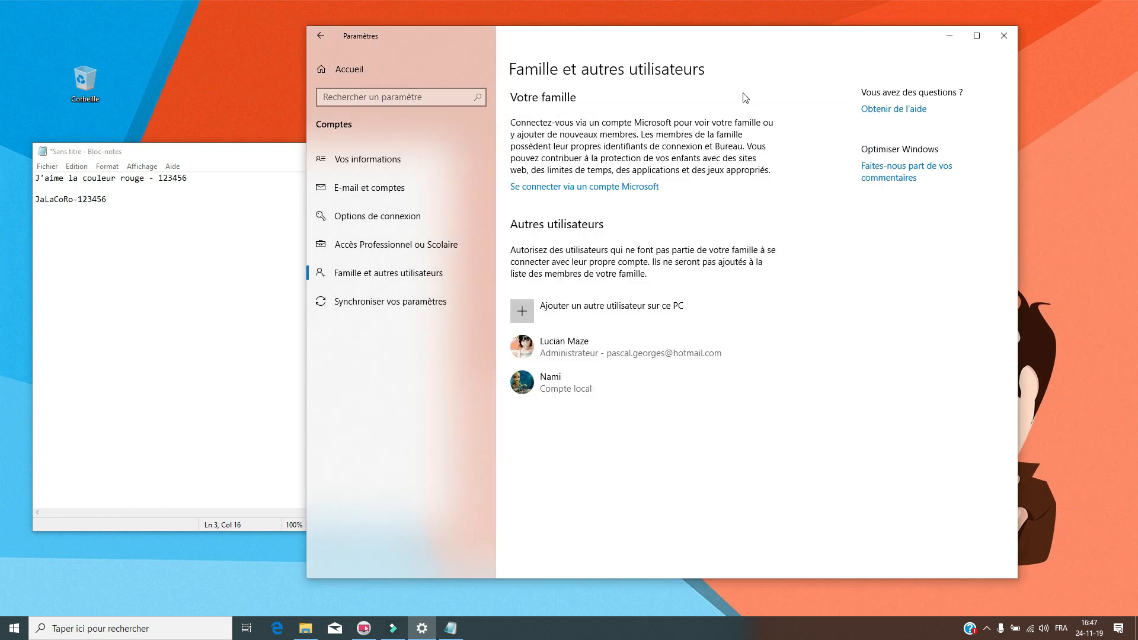
click(305, 628)
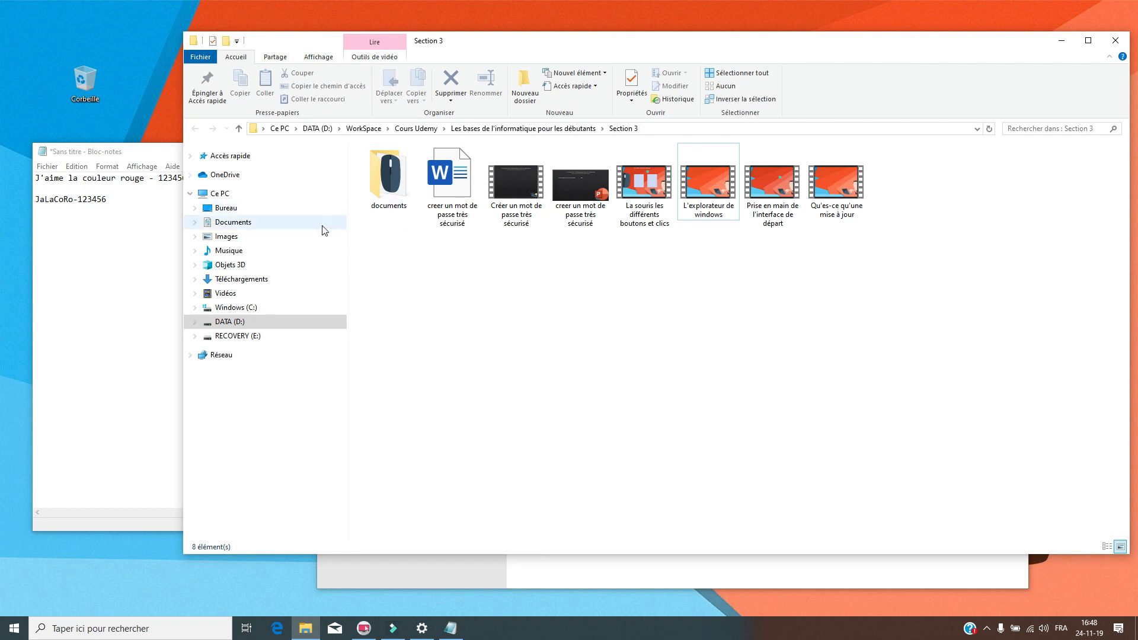
- Expand Windows (C:) and Utilisateurs in Explorer's folder tree and make the window taller
click(194, 308)
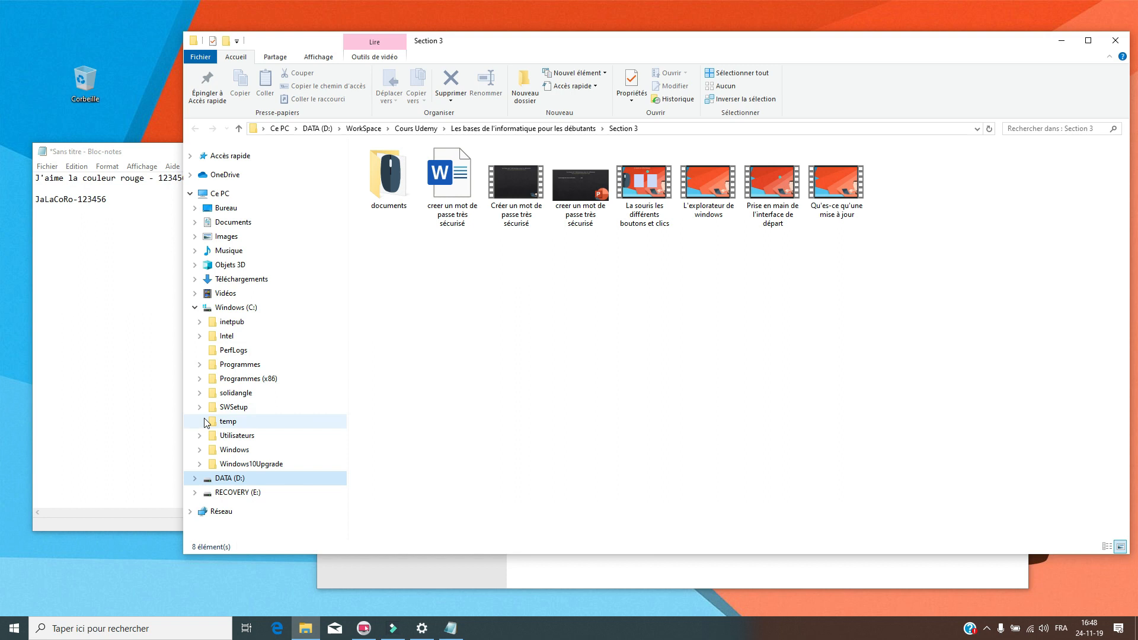
click(199, 437)
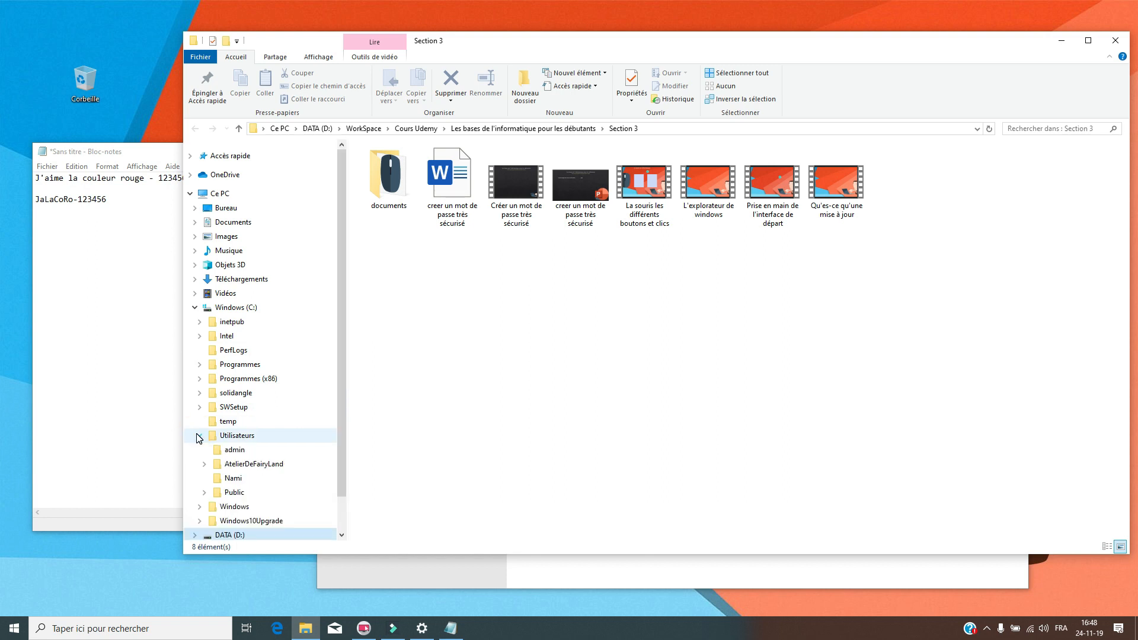
drag(348, 422, 350, 449)
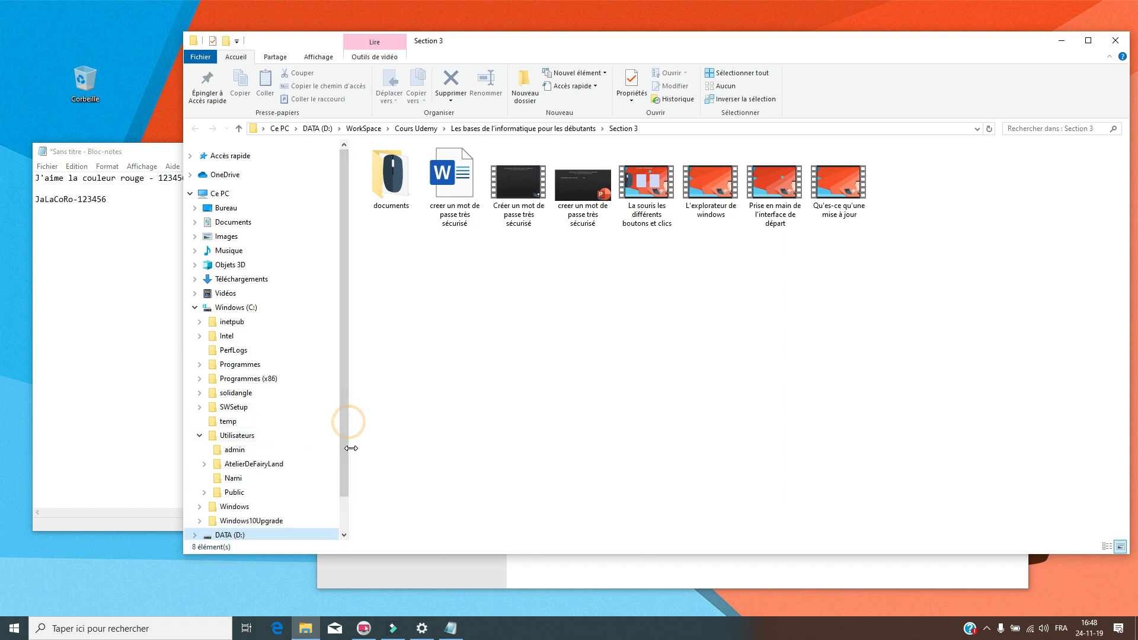
drag(497, 36, 497, 13)
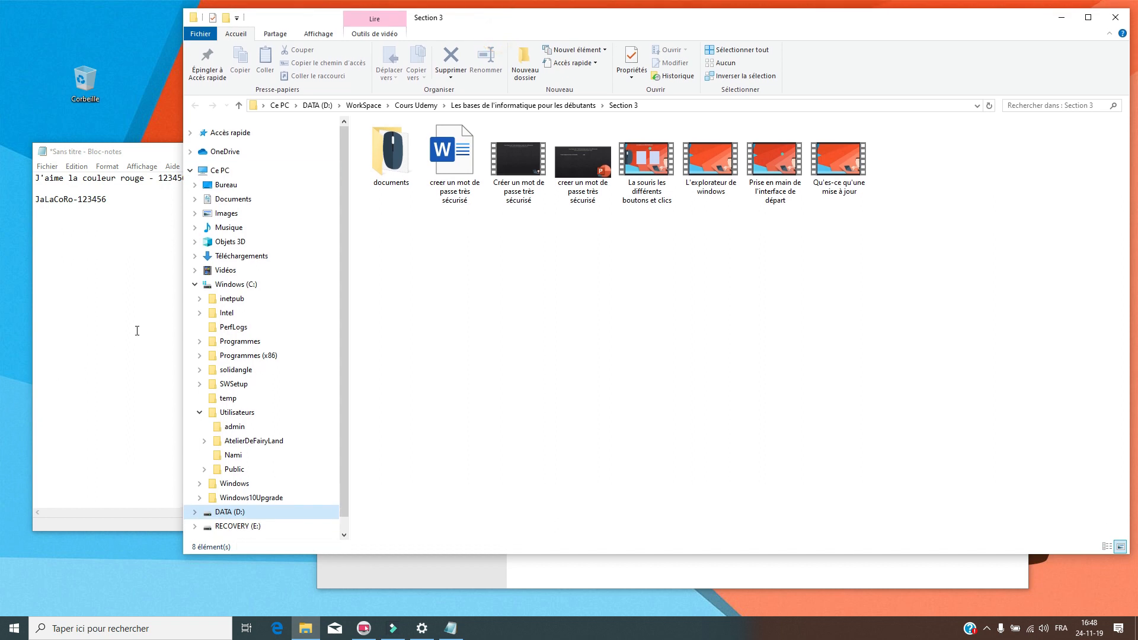
click(211, 285)
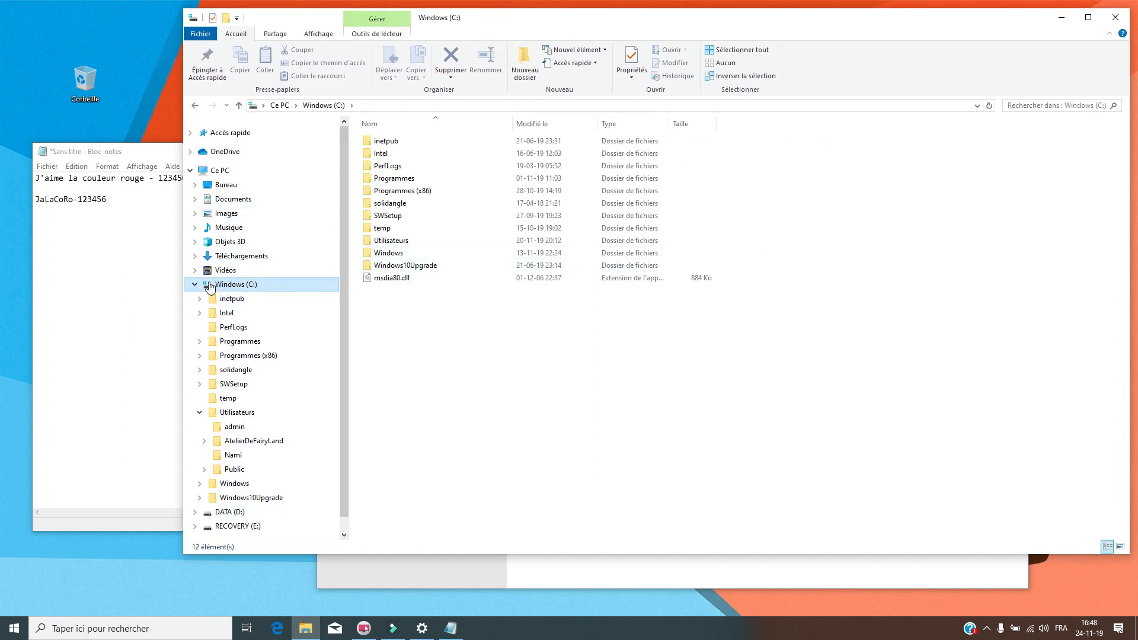
click(208, 172)
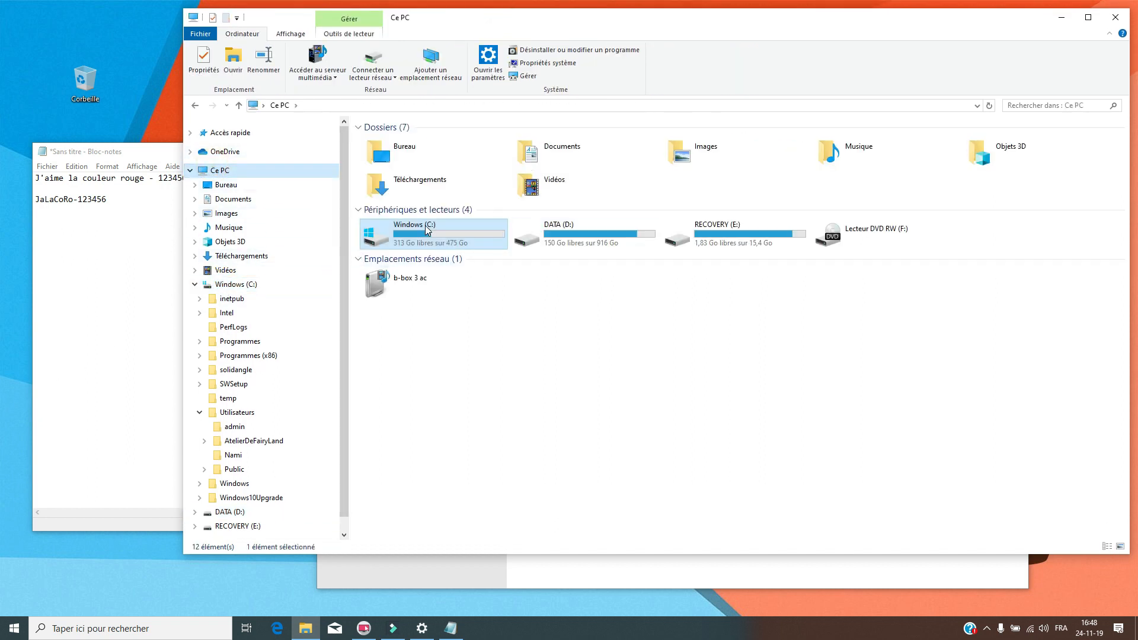
click(232, 285)
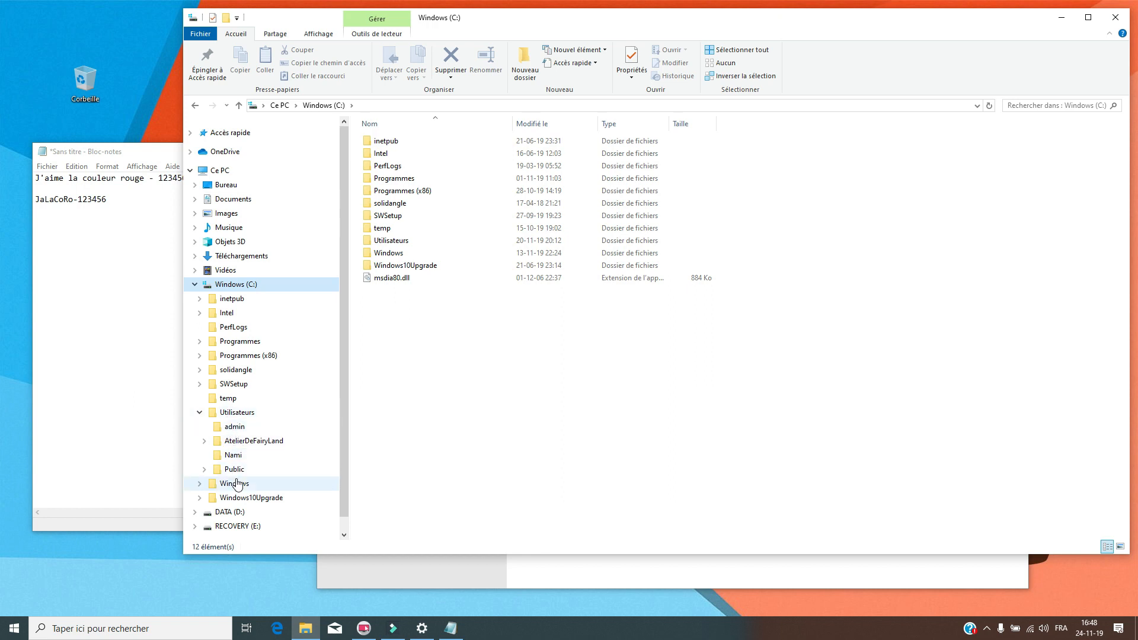
- Browse the user folders and open the other local user's folder, triggering an access prompt
click(203, 442)
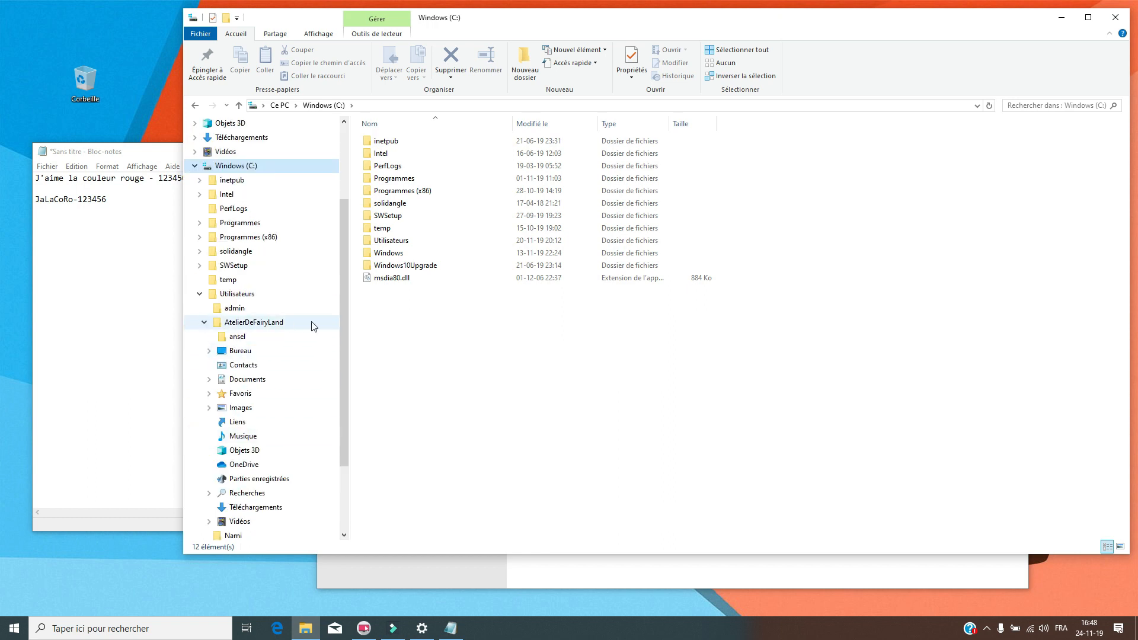
drag(339, 326, 340, 233)
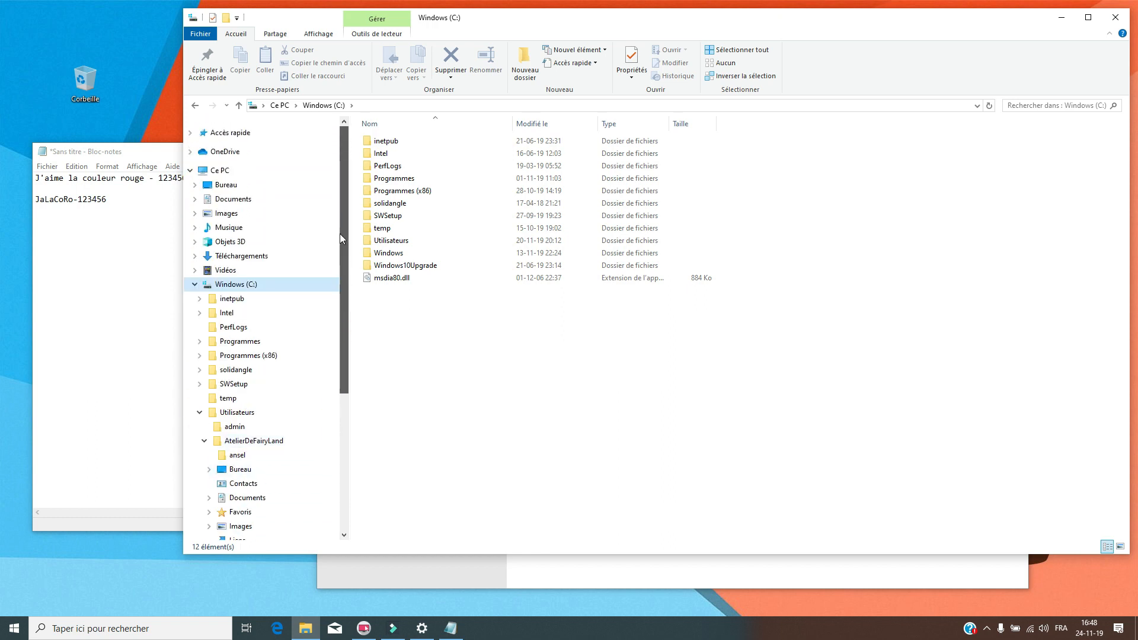
click(190, 133)
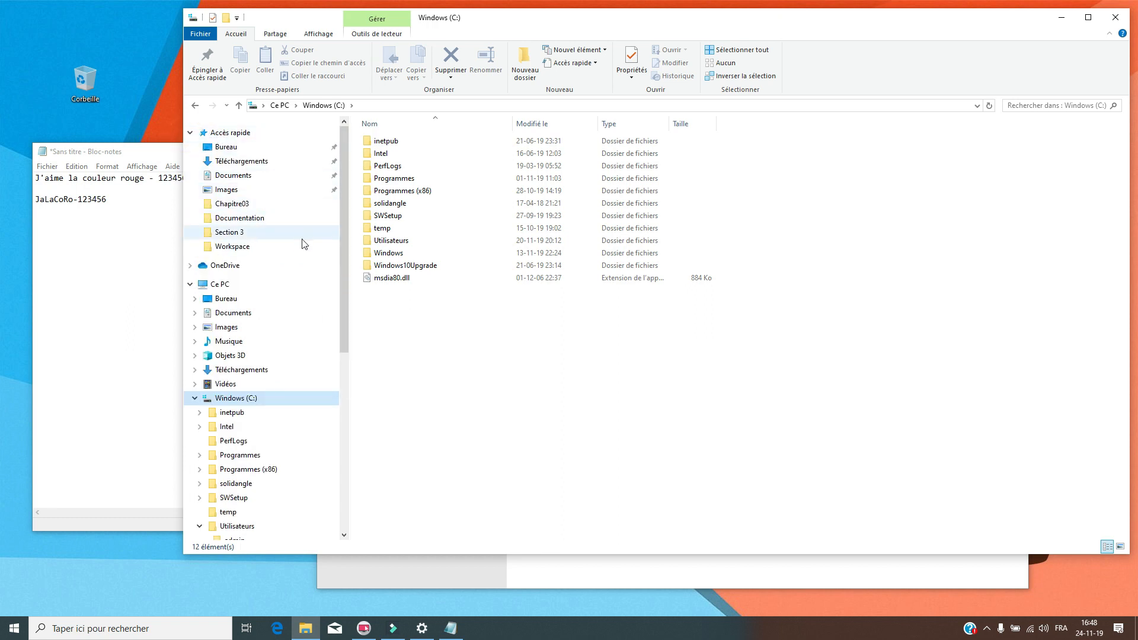
drag(341, 264, 346, 400)
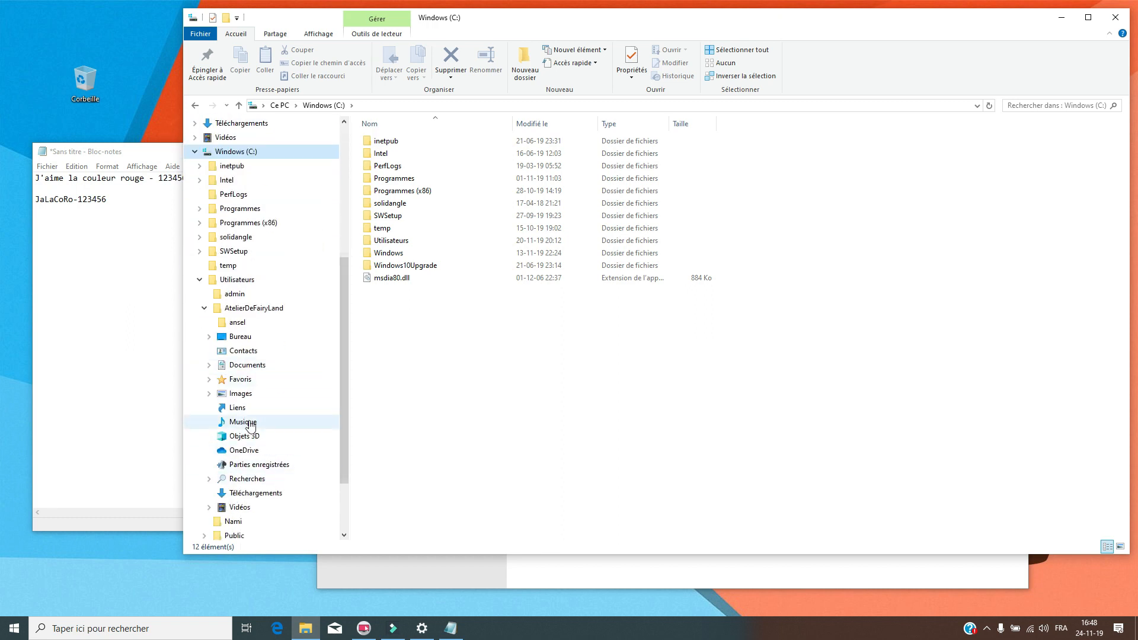
click(204, 311)
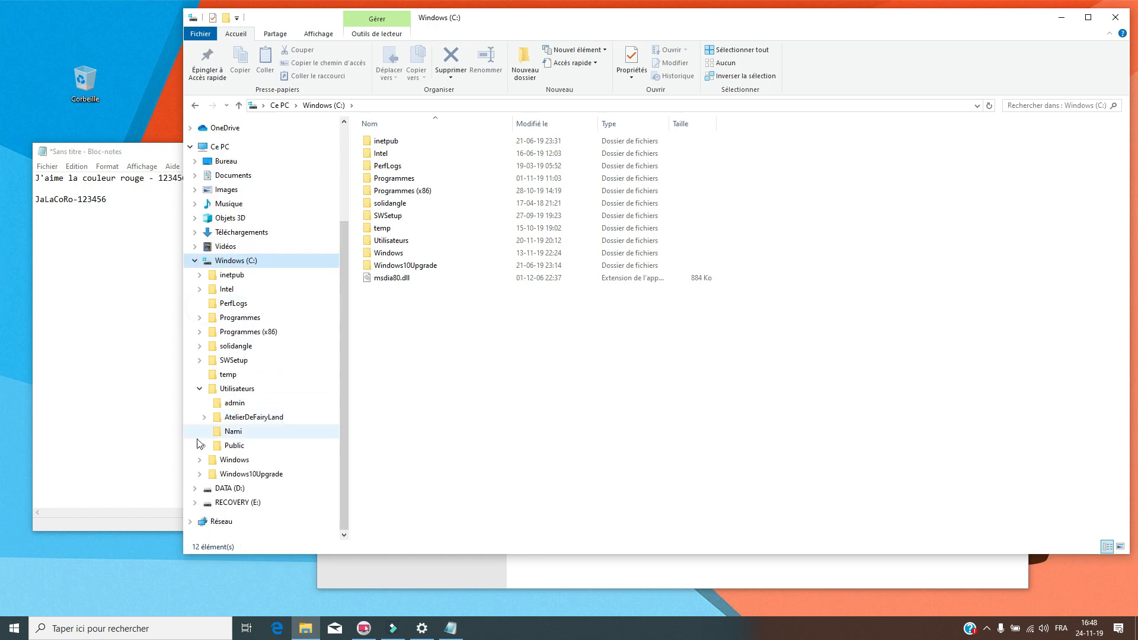
click(232, 432)
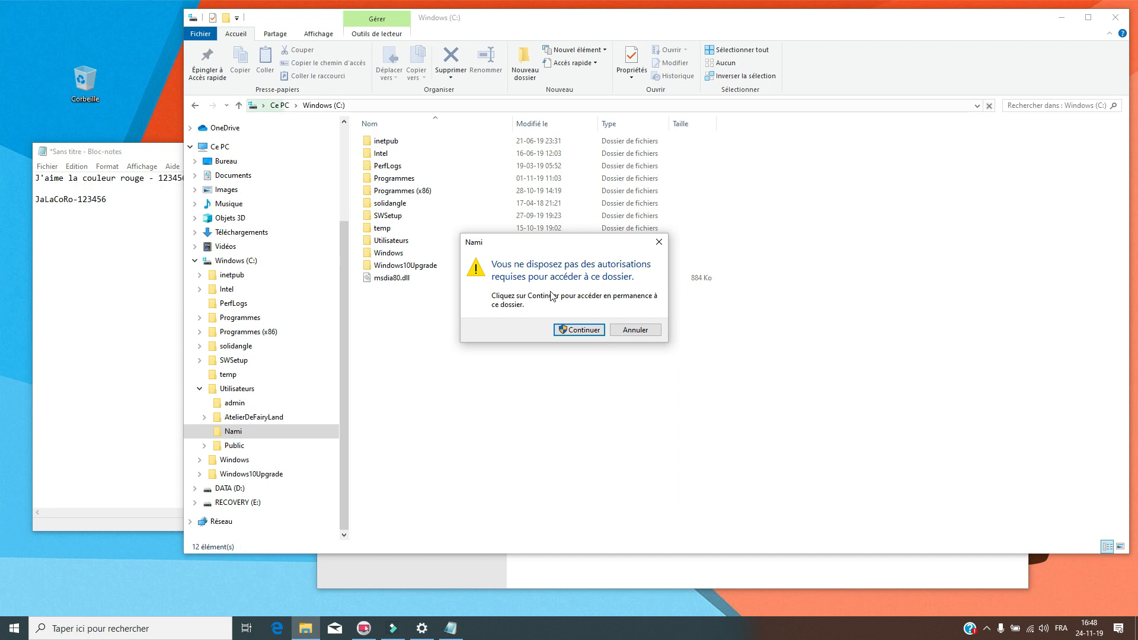
- Dismiss the prompt, view the Public folder, then open admin granting access with Continuer
click(639, 330)
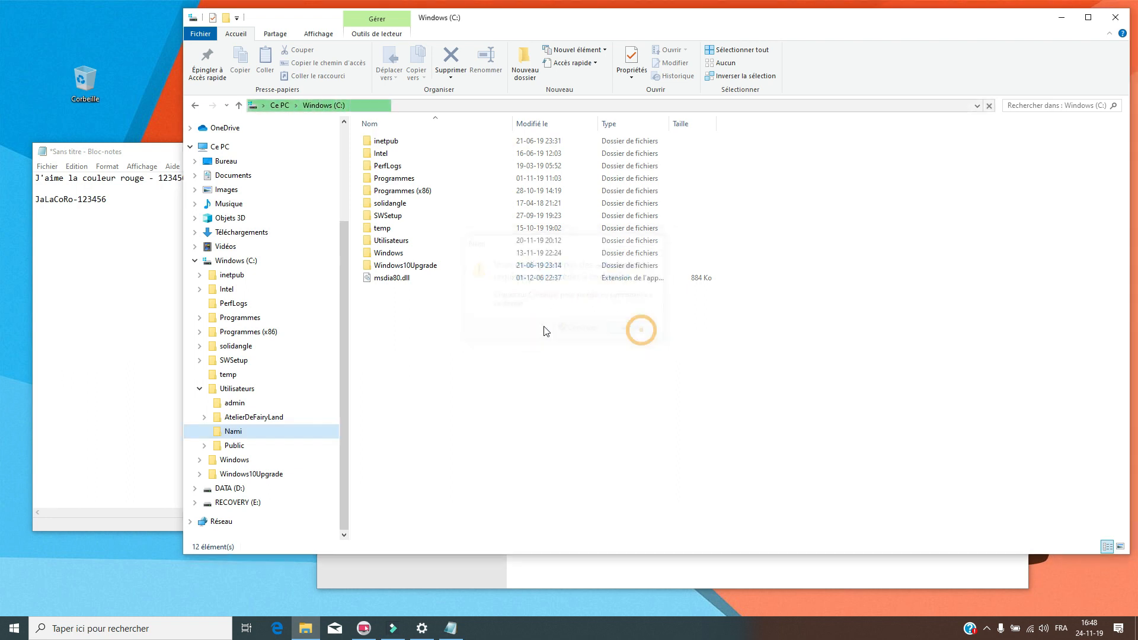
click(232, 446)
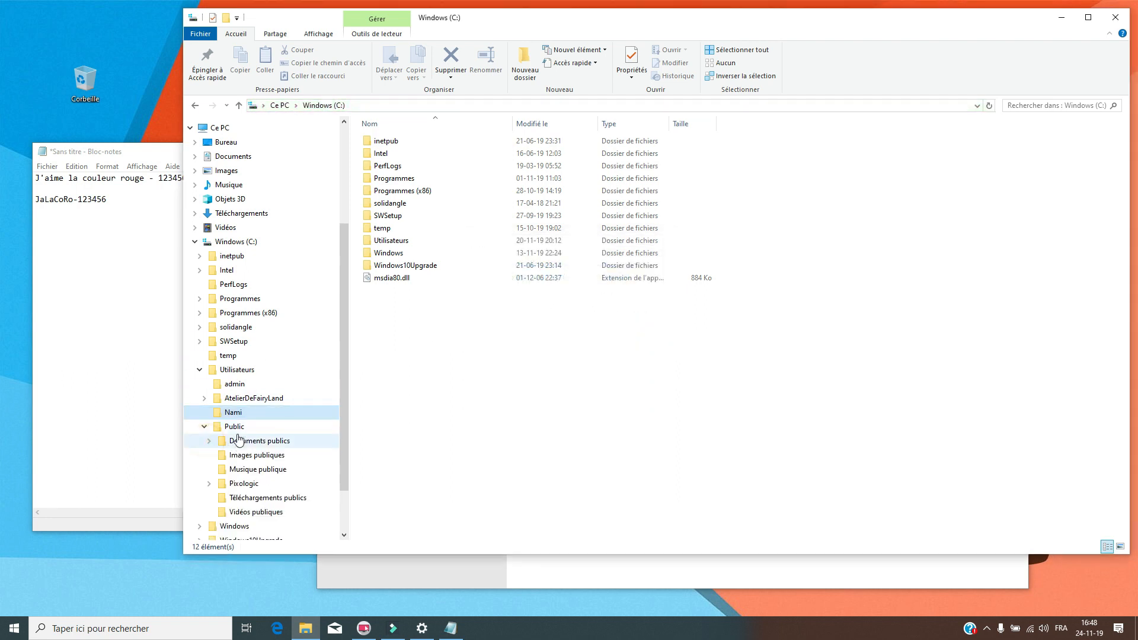
click(206, 424)
click(237, 403)
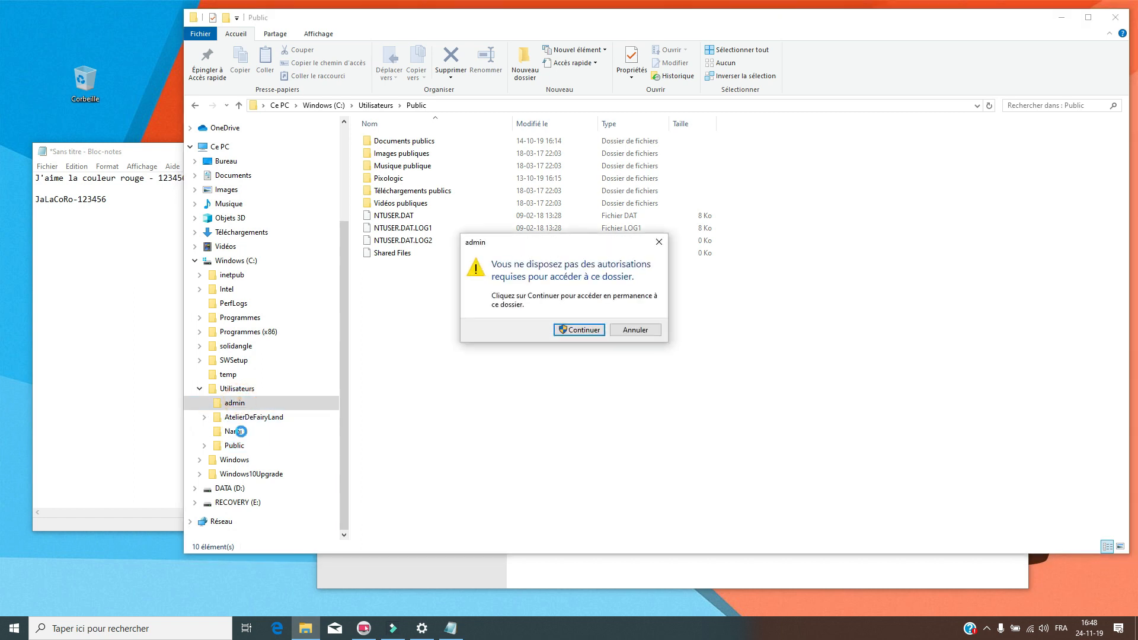
click(634, 330)
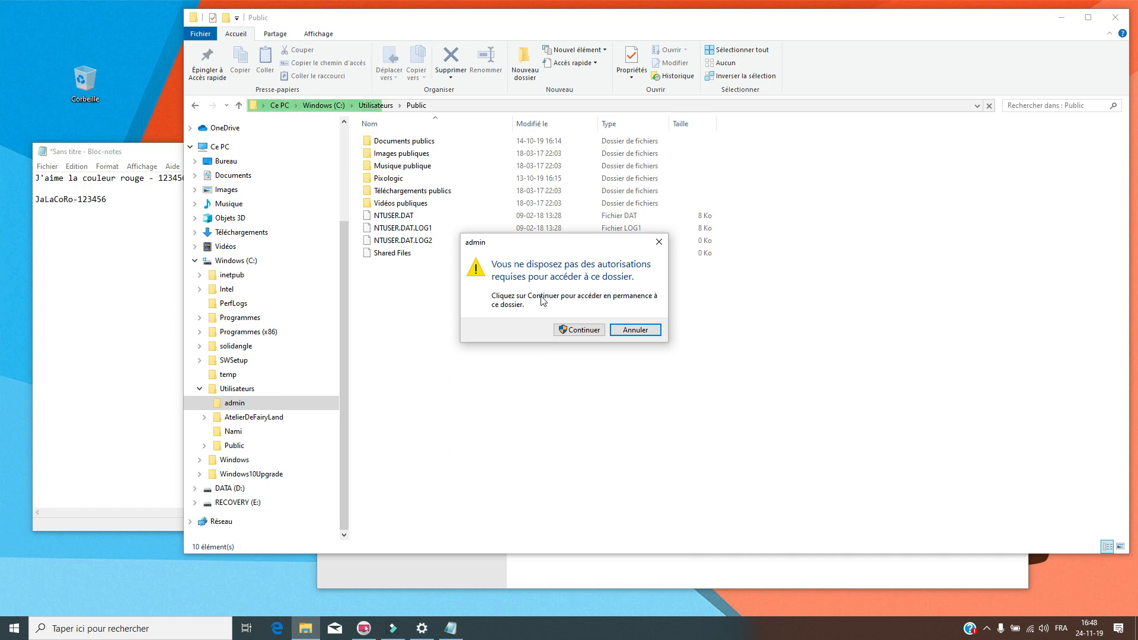
click(570, 330)
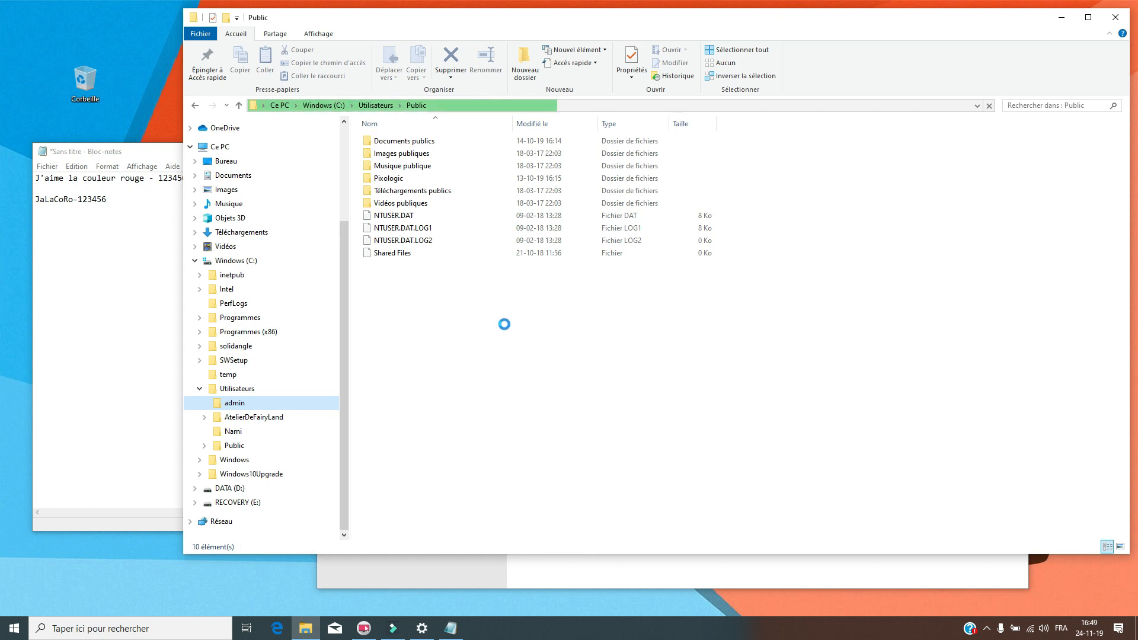
- Reposition Explorer and display the Utilisateurs folder with its four profile folders
mouse_move(736, 18)
mouse_down()
mouse_move(694, 24)
mouse_move(750, 24)
mouse_up()
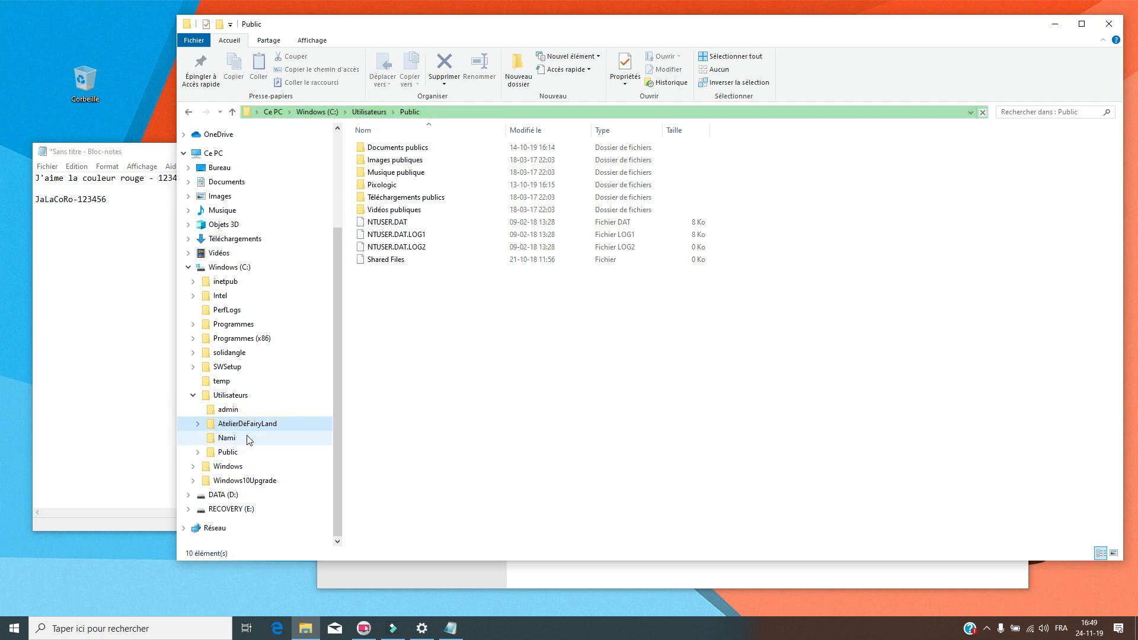
mouse_move(690, 37)
mouse_down()
mouse_move(701, 34)
mouse_move(691, 31)
mouse_up()
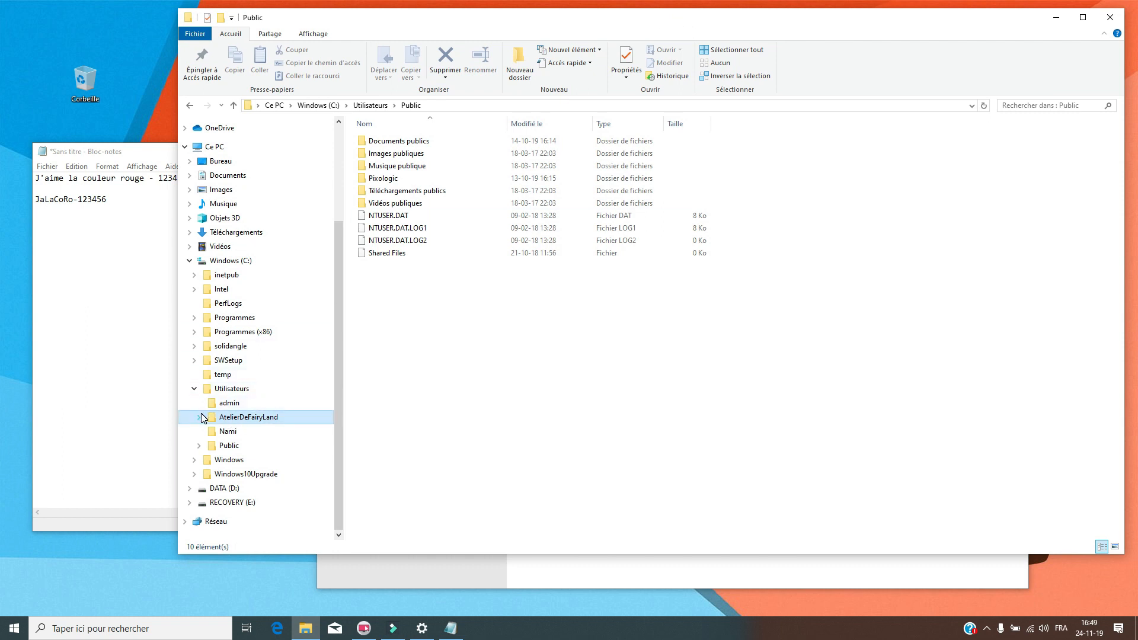
click(226, 389)
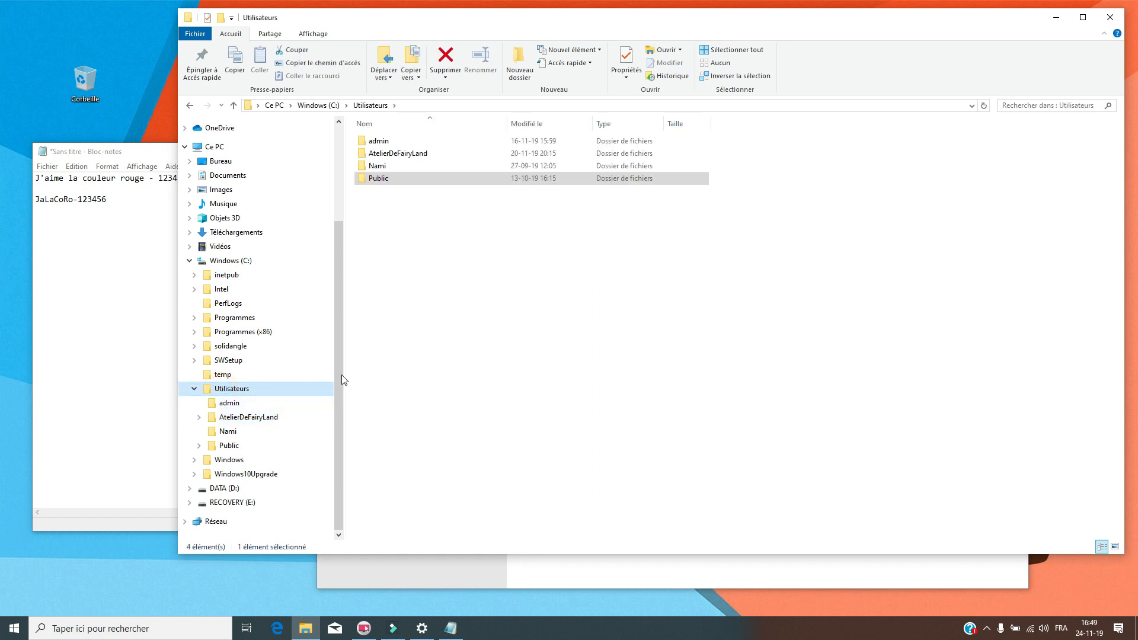
- Reopen File Explorer, expand Ce PC, open Windows (C:), return to Ce PC, and minimise it
click(1101, 18)
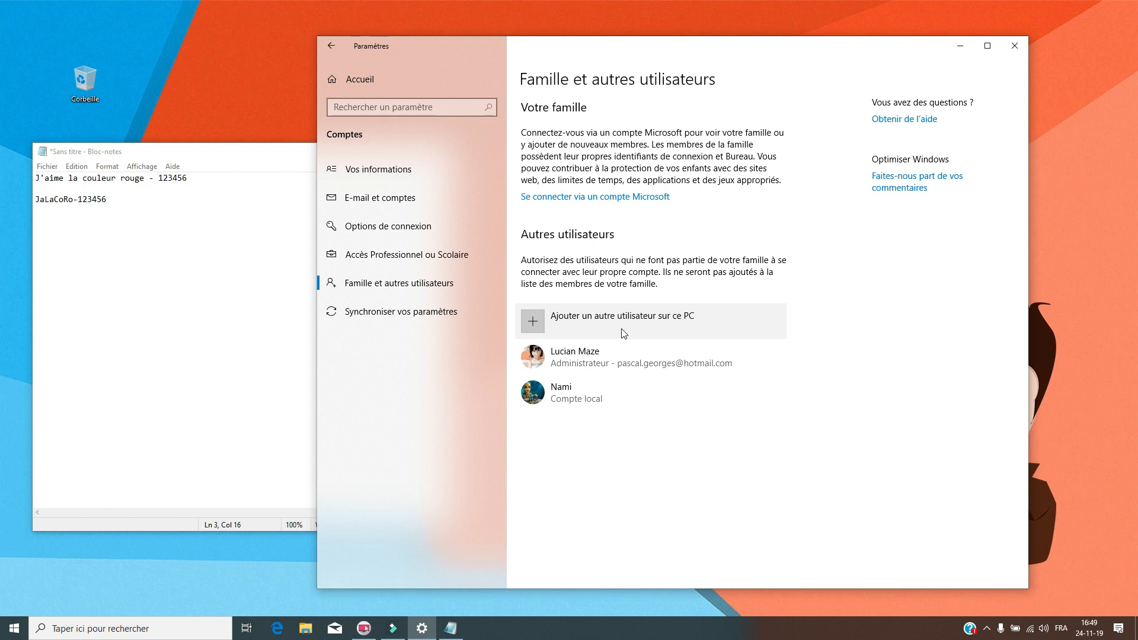
click(306, 631)
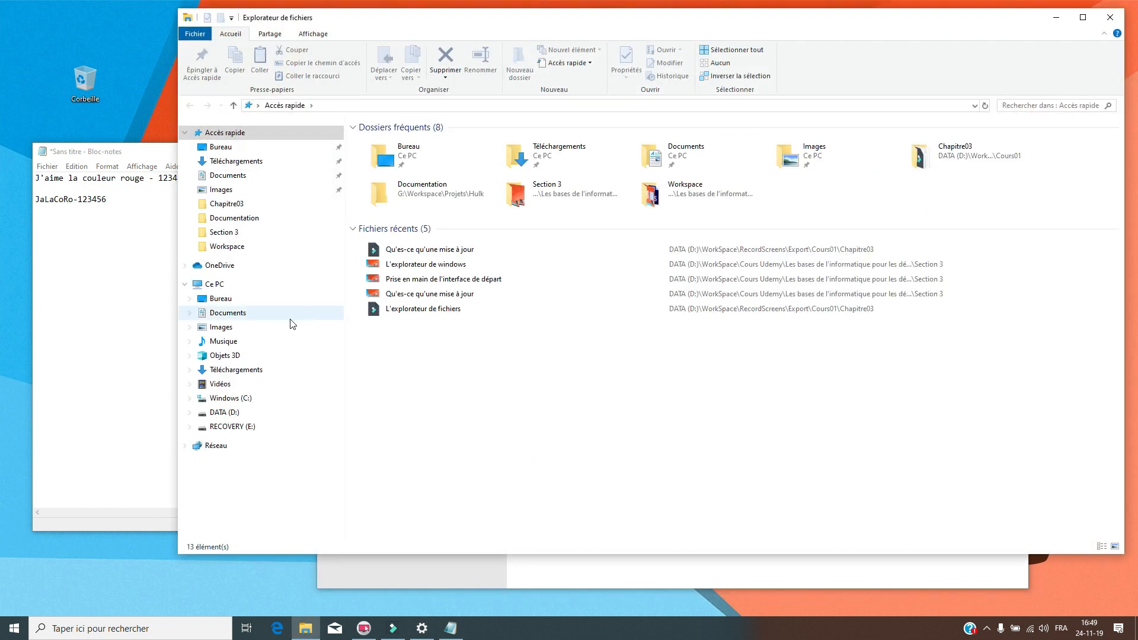
click(209, 285)
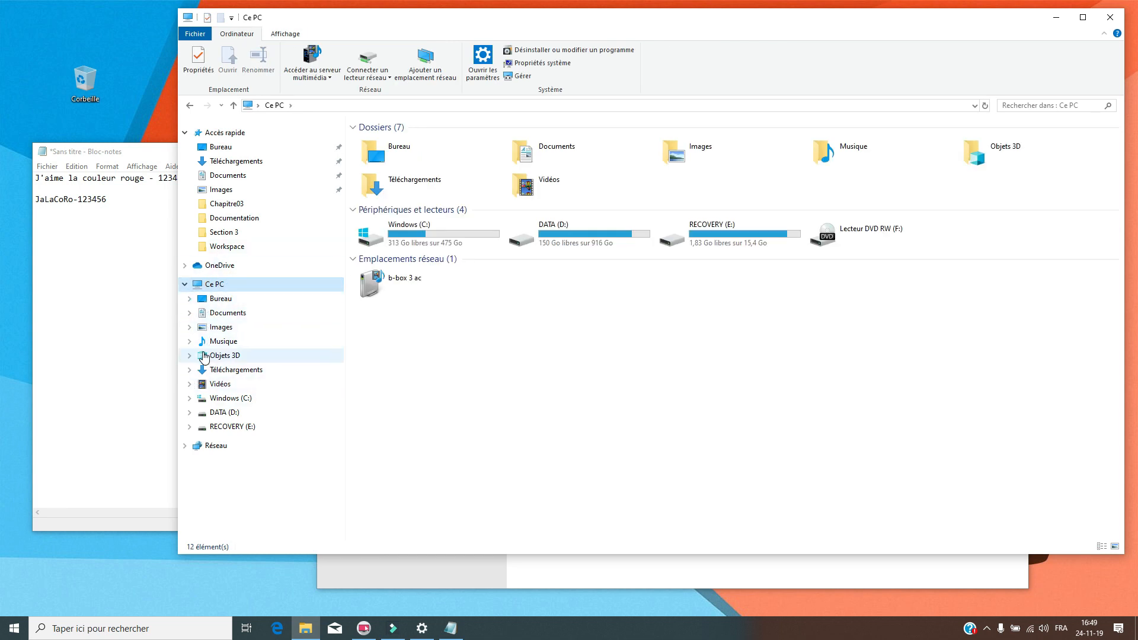
click(186, 285)
click(187, 286)
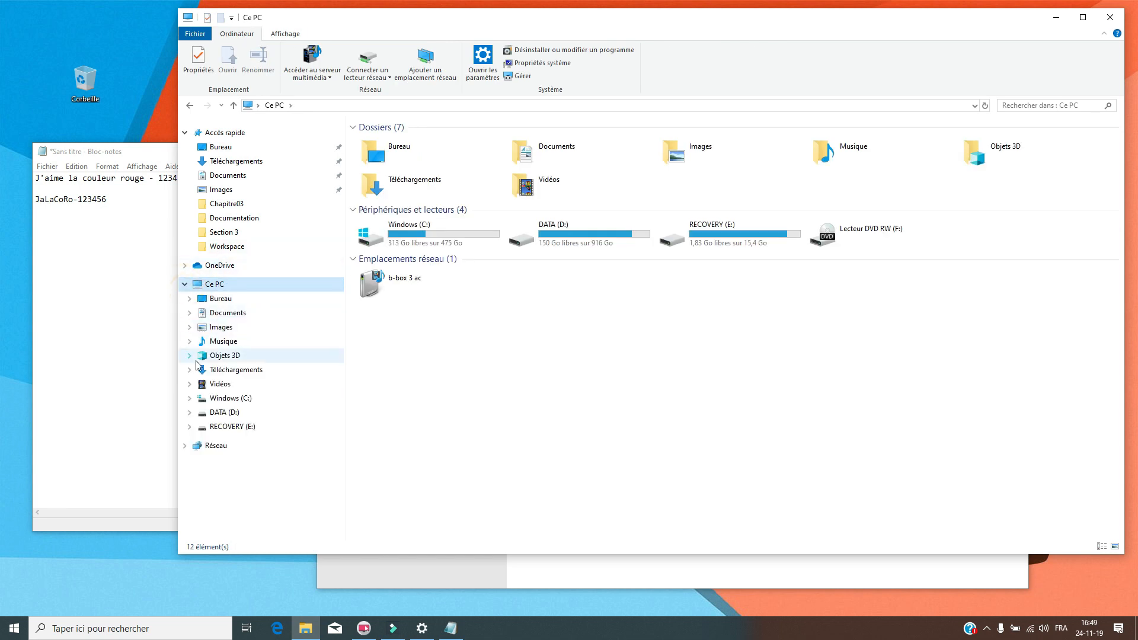
click(189, 401)
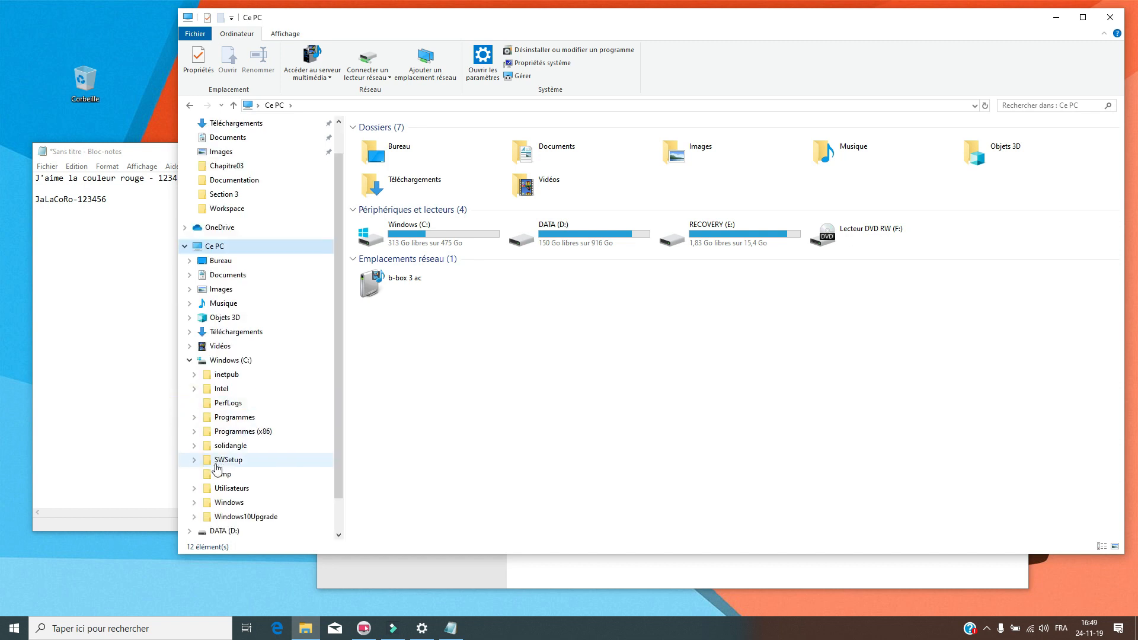
click(224, 360)
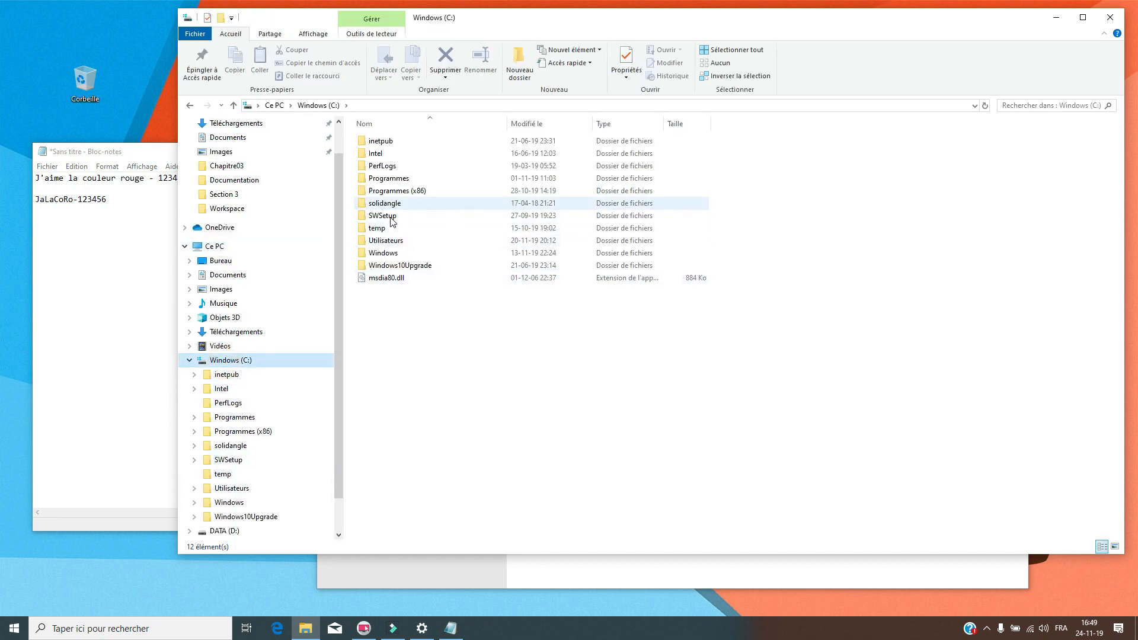
click(231, 246)
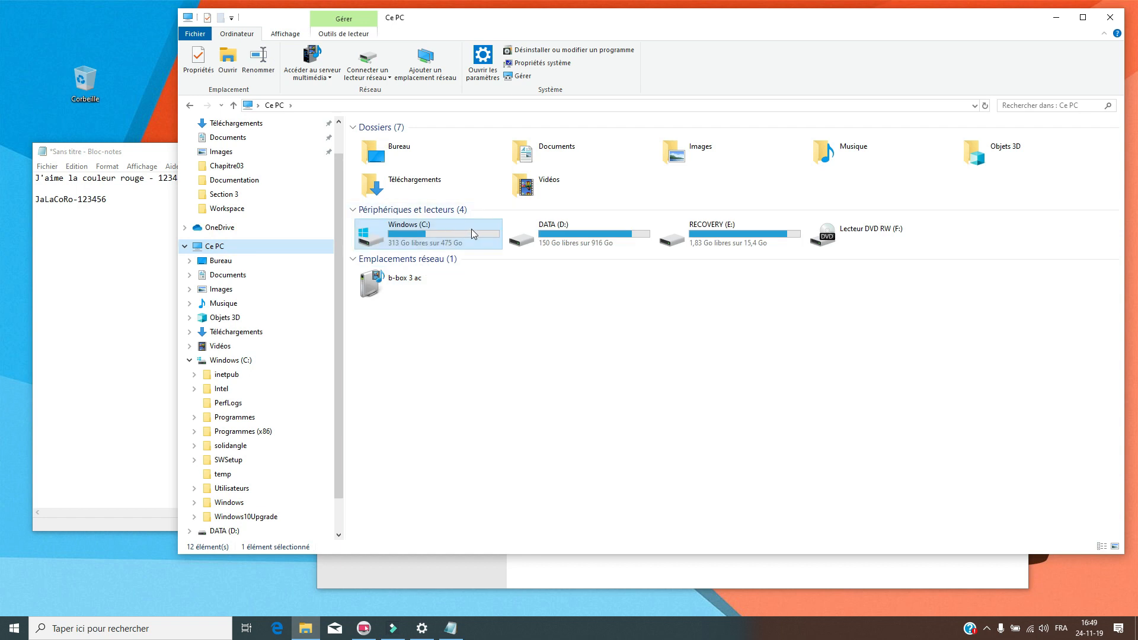
click(1056, 17)
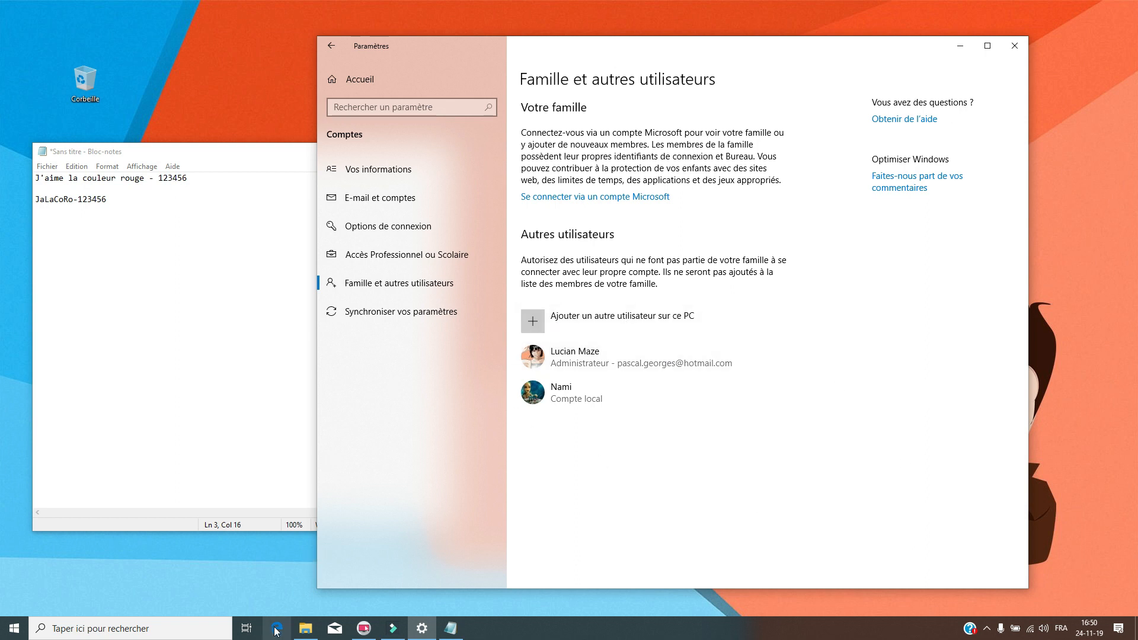
- Open Windows (C:) then Utilisateurs from Ce PC, close Explorer, and shift Settings slightly left
click(305, 628)
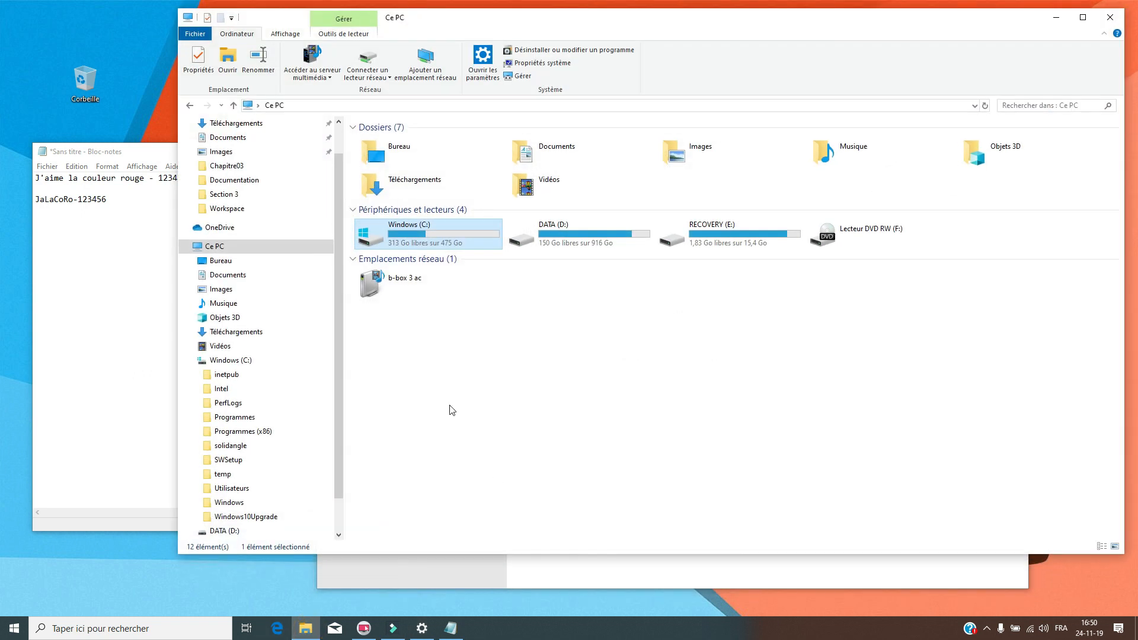
click(544, 239)
double_click(438, 231)
click(439, 230)
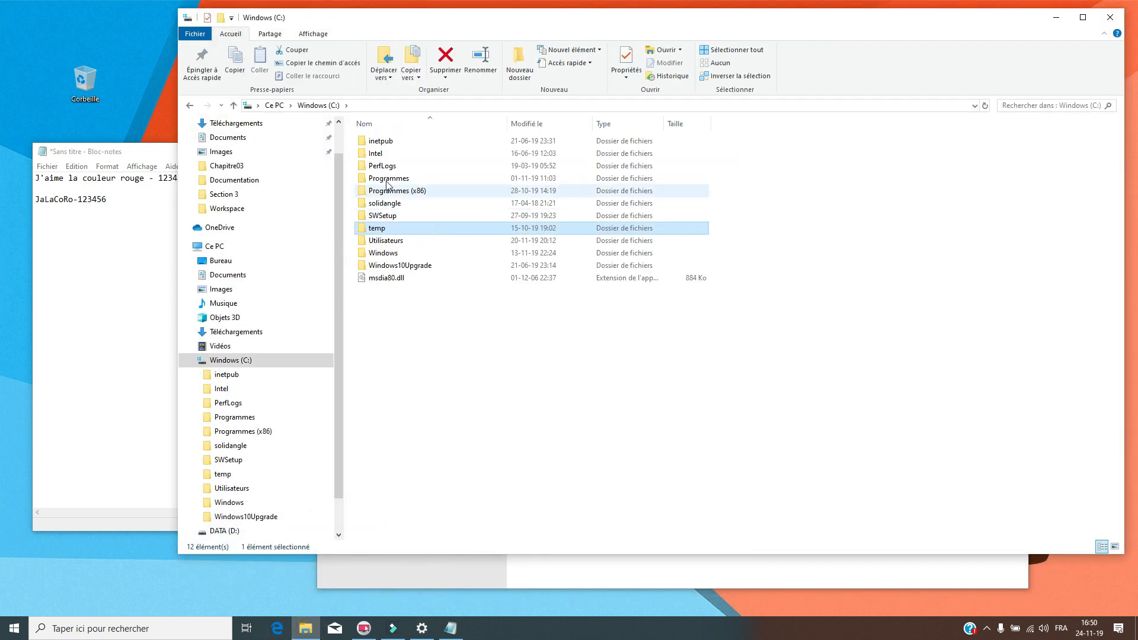
double_click(396, 241)
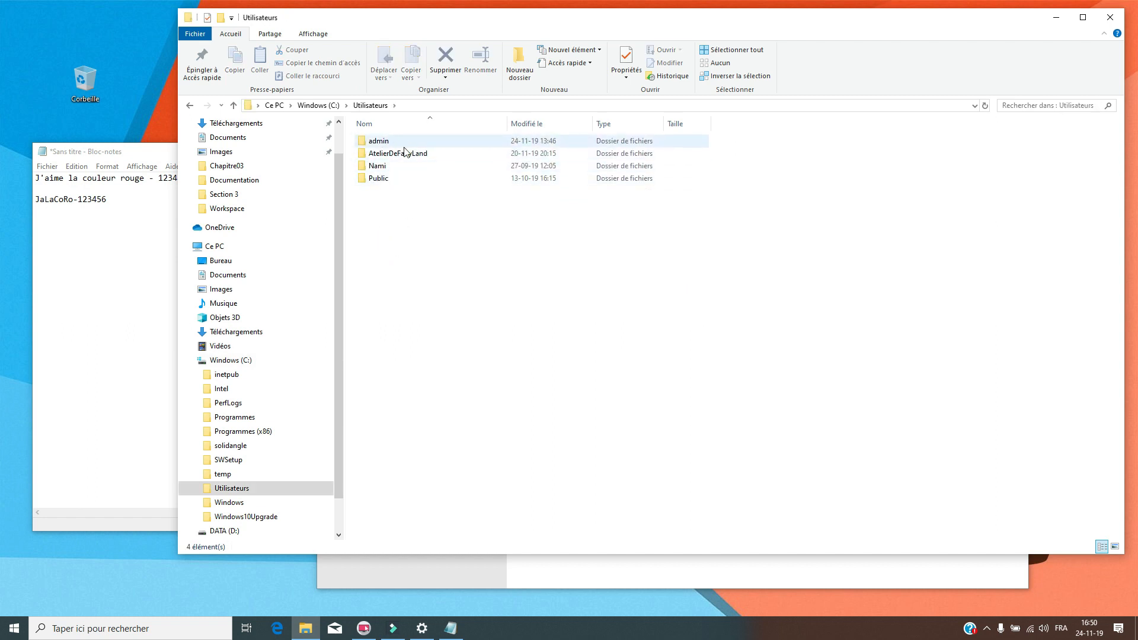
click(1110, 17)
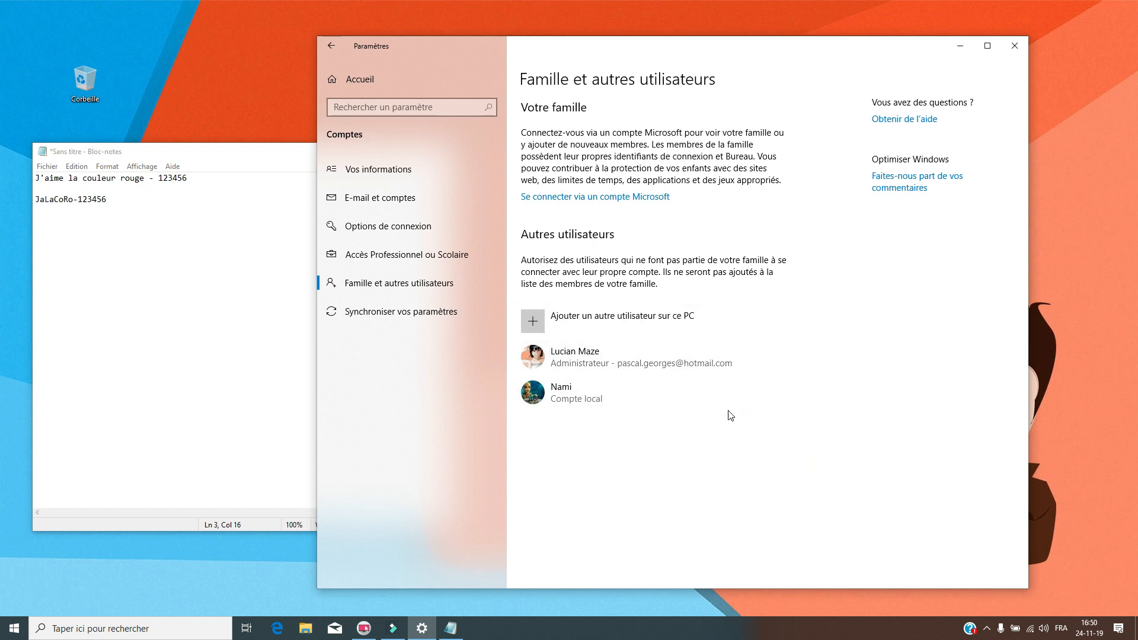
drag(795, 43, 791, 44)
- Close the untitled Notepad notes without saving and shift the Famille et autres utilisateurs window left
click(268, 153)
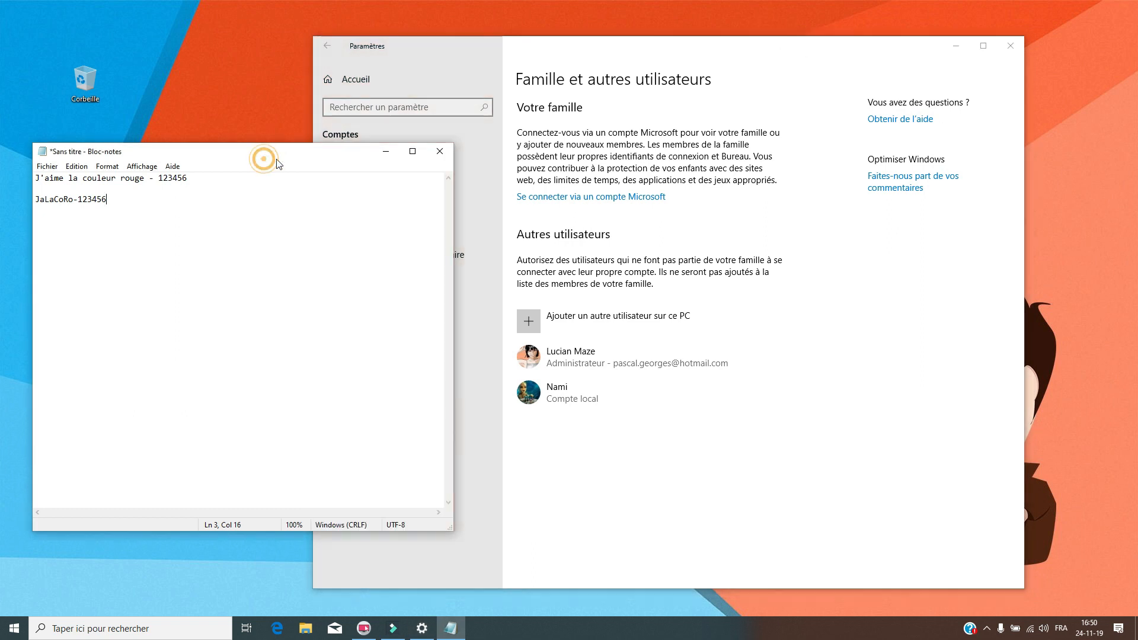
click(440, 151)
click(569, 320)
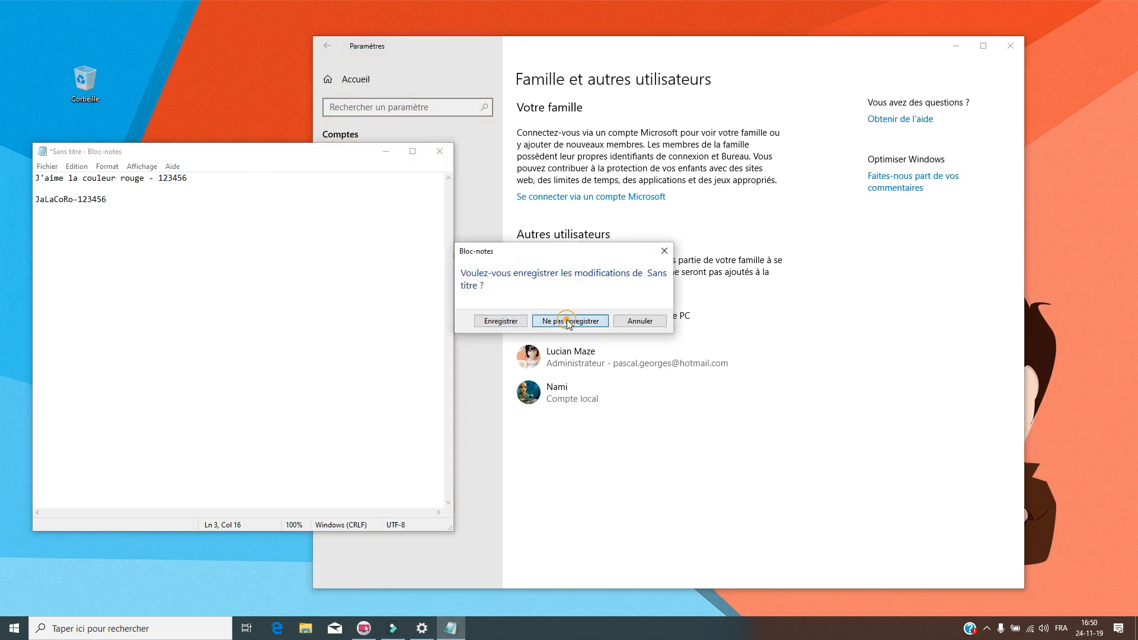
drag(775, 44, 738, 45)
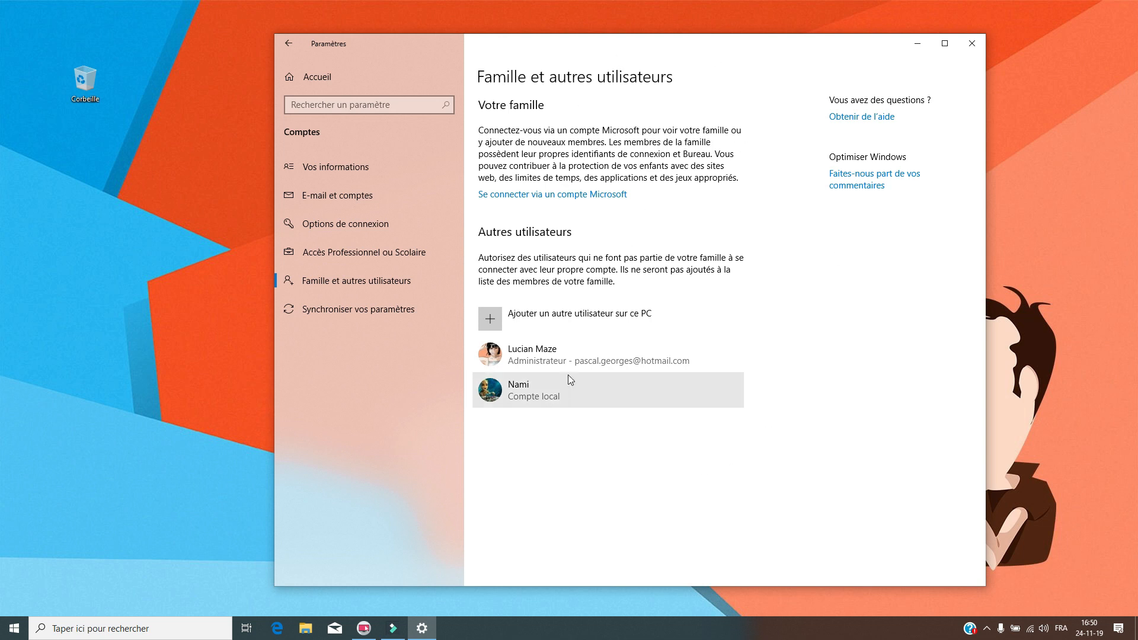
drag(772, 46, 750, 34)
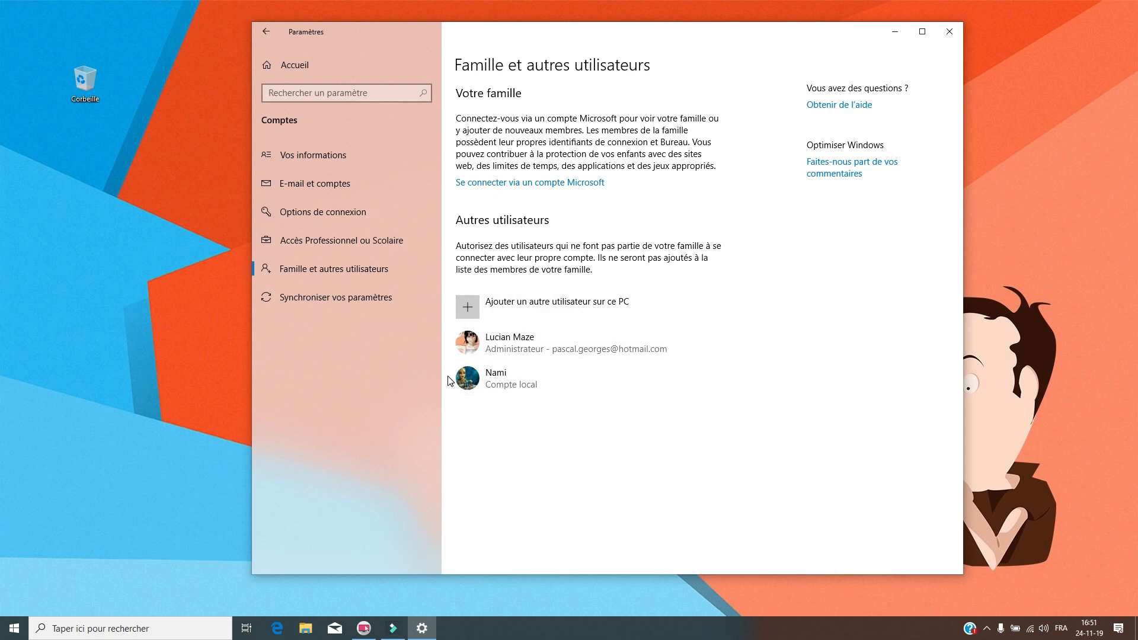
drag(733, 36, 692, 34)
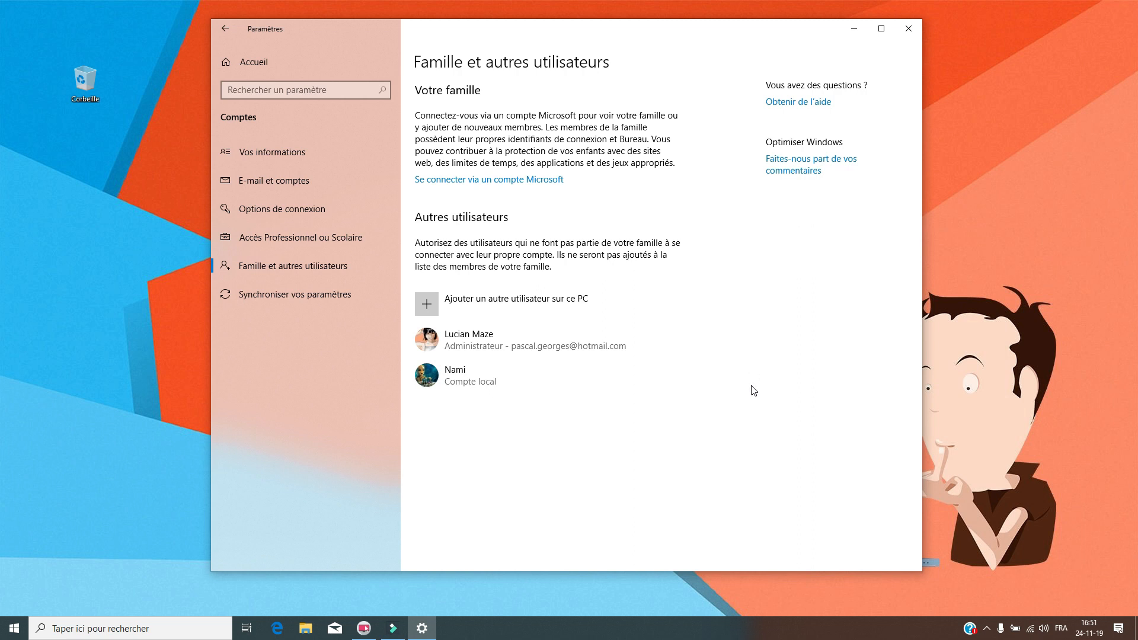
drag(716, 28, 724, 33)
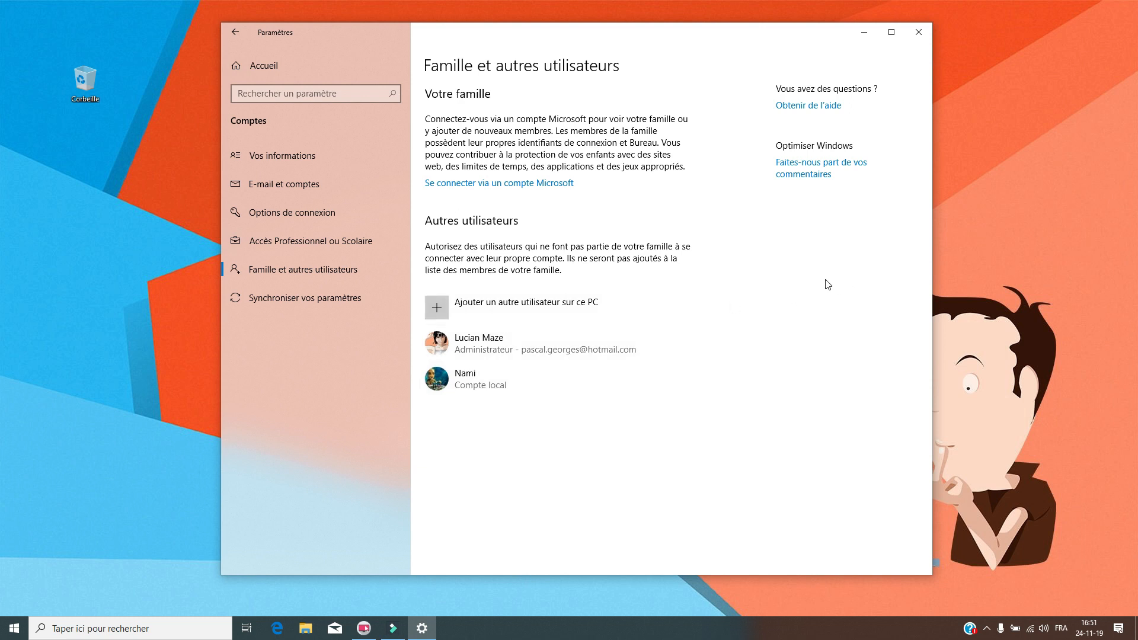
mouse_move(738, 36)
mouse_down()
mouse_move(746, 54)
mouse_move(745, 34)
mouse_up()
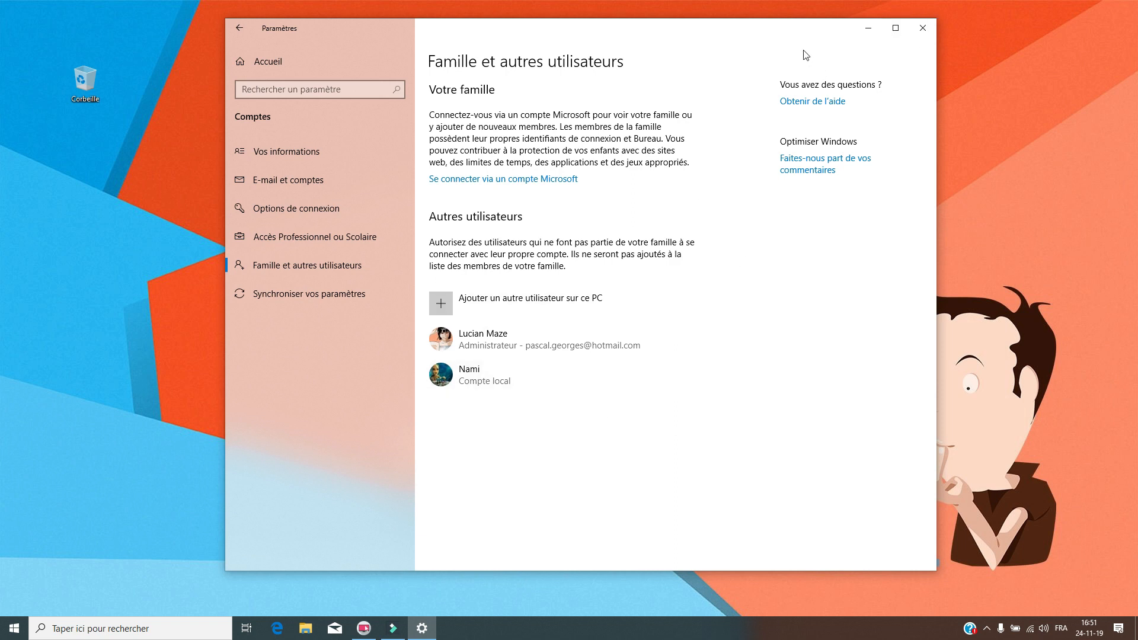
mouse_move(751, 39)
mouse_down()
mouse_move(752, 57)
mouse_move(745, 46)
mouse_up()
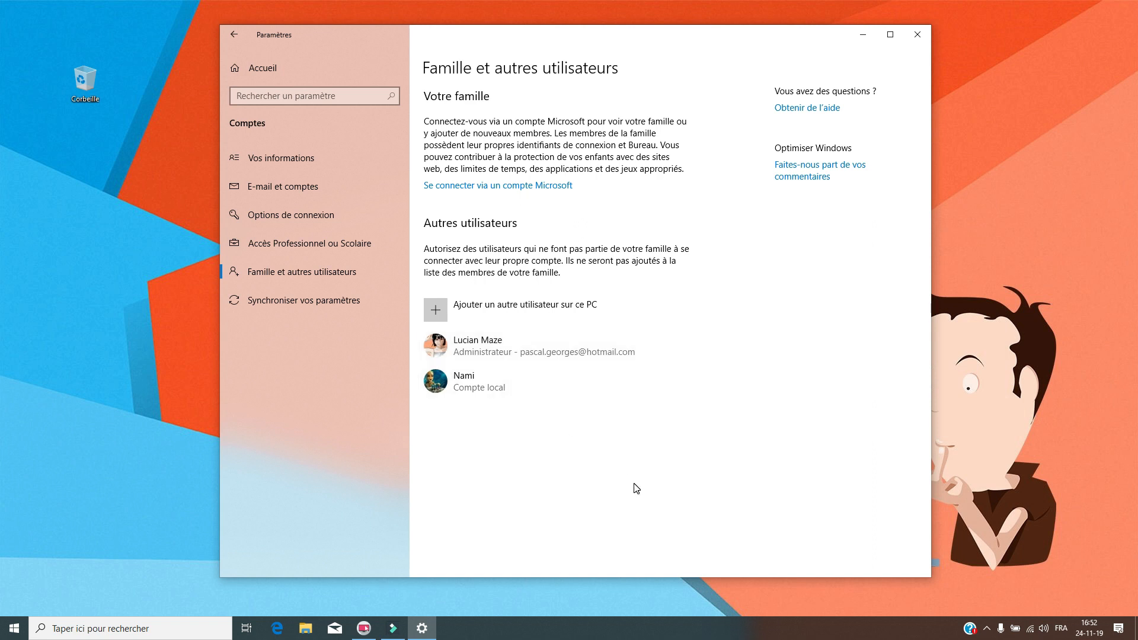
- Check the local account entry's options, then close Settings to return to the Recycle Bin desktop
click(475, 386)
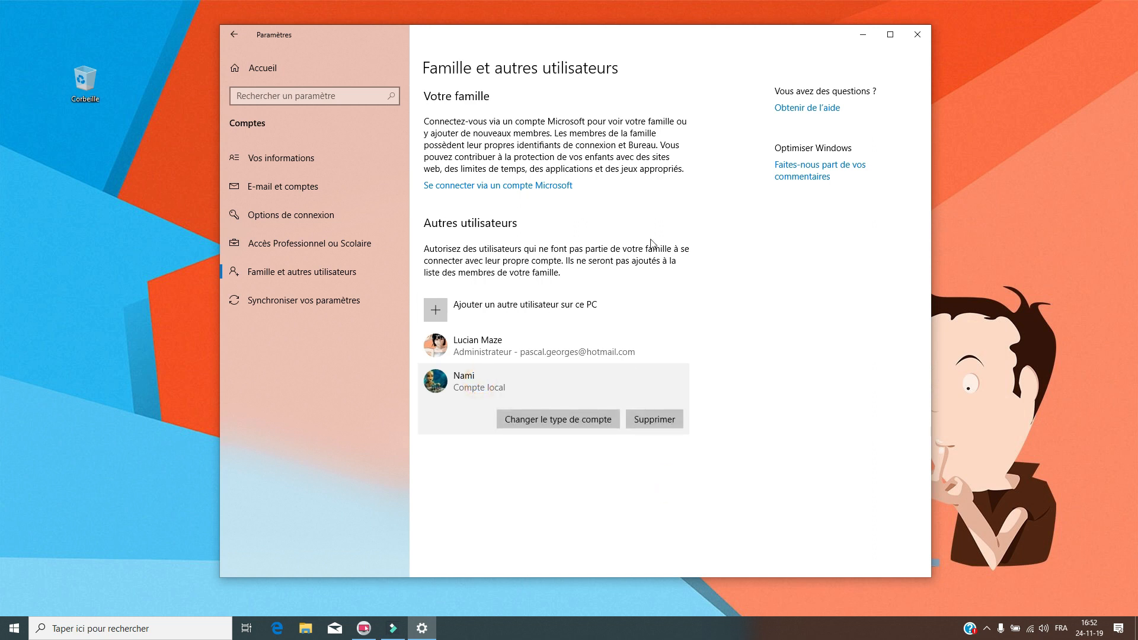
click(917, 34)
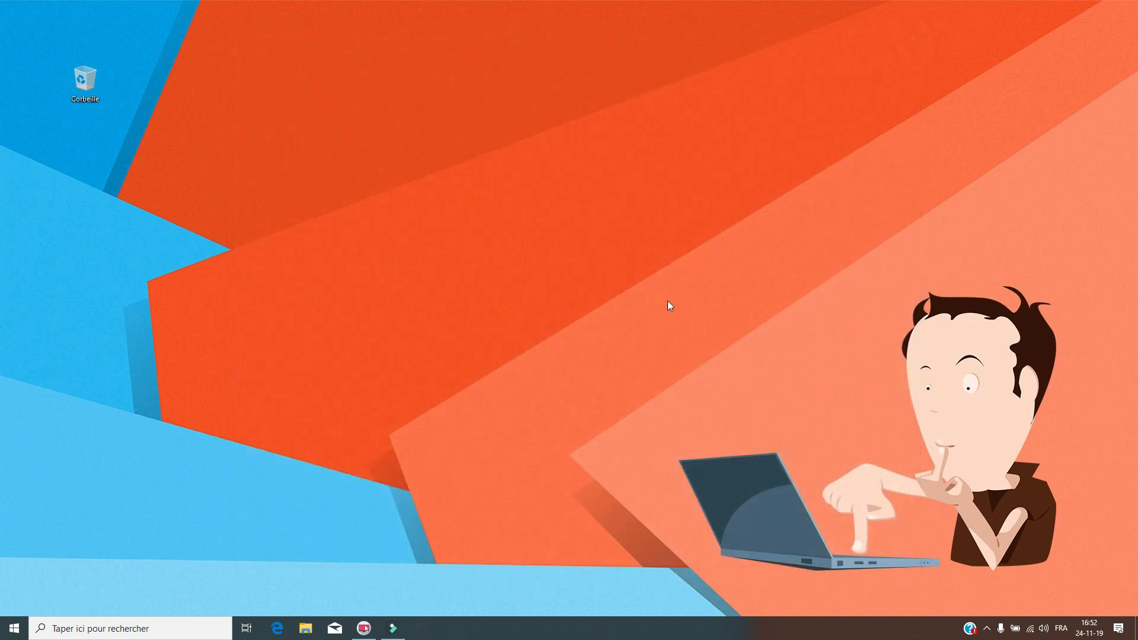
drag(464, 211, 557, 312)
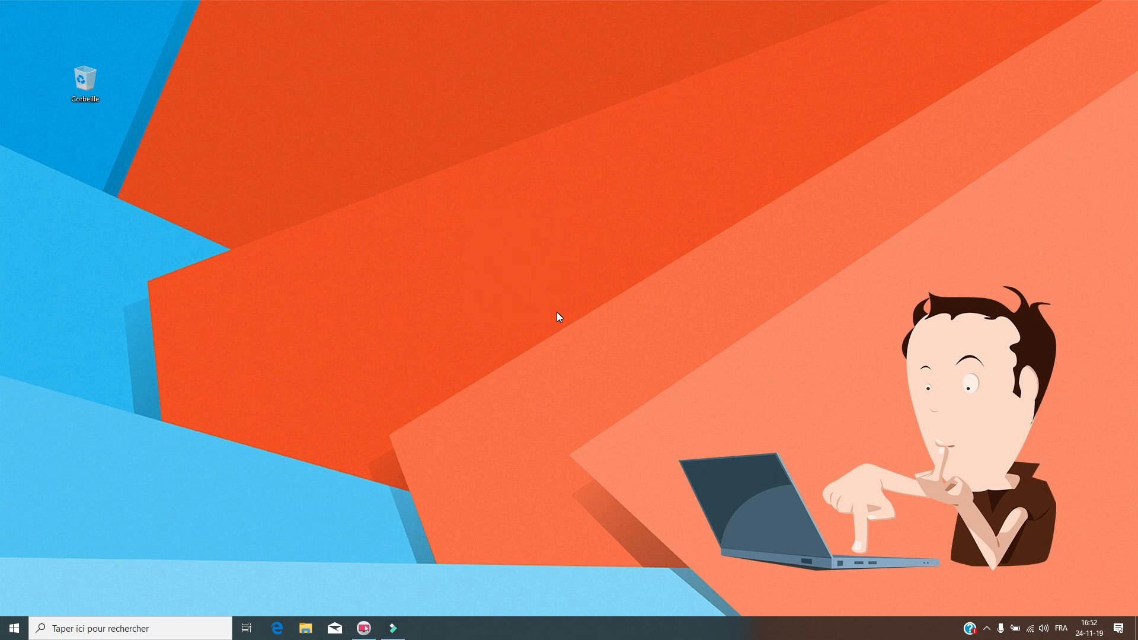